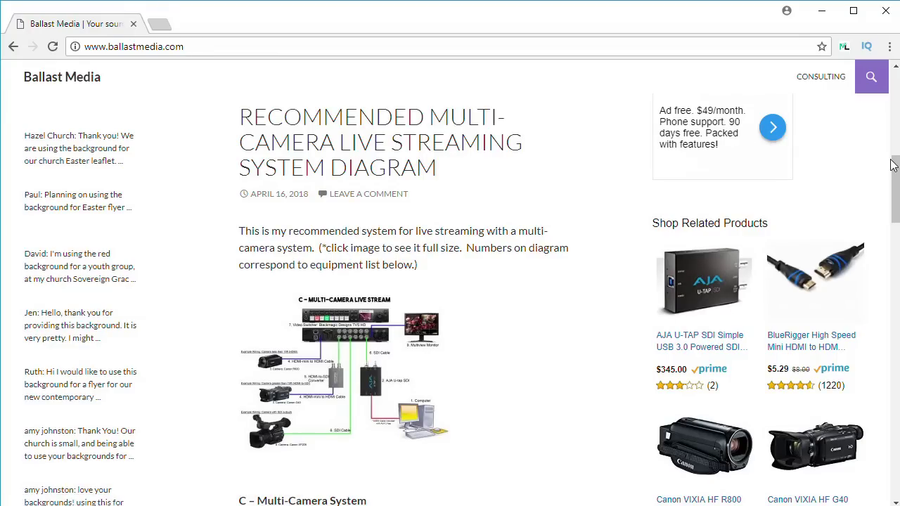
# - View the single-camera diagram at full size, then return to the C – Multi-Camera System list
pyautogui.moveTo(893, 165); pyautogui.dragTo(896, 308)
pyautogui.click(332, 121)
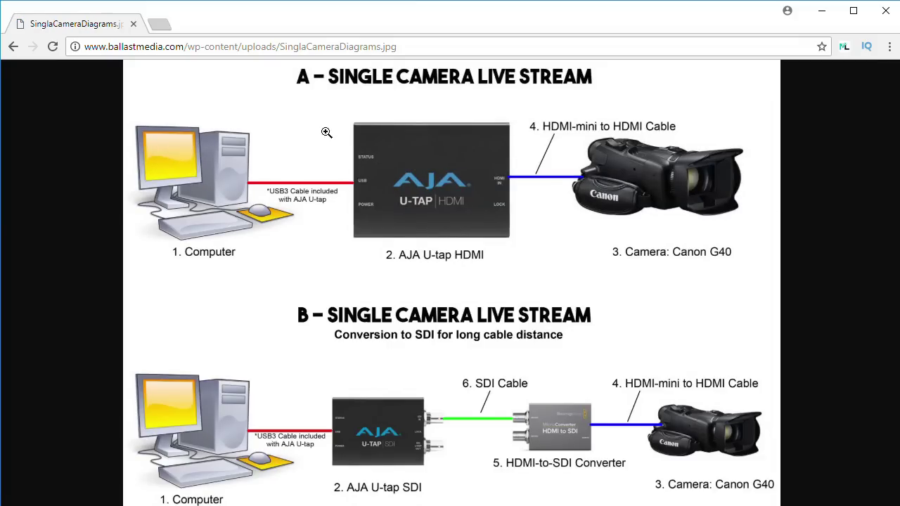
pyautogui.click(13, 48)
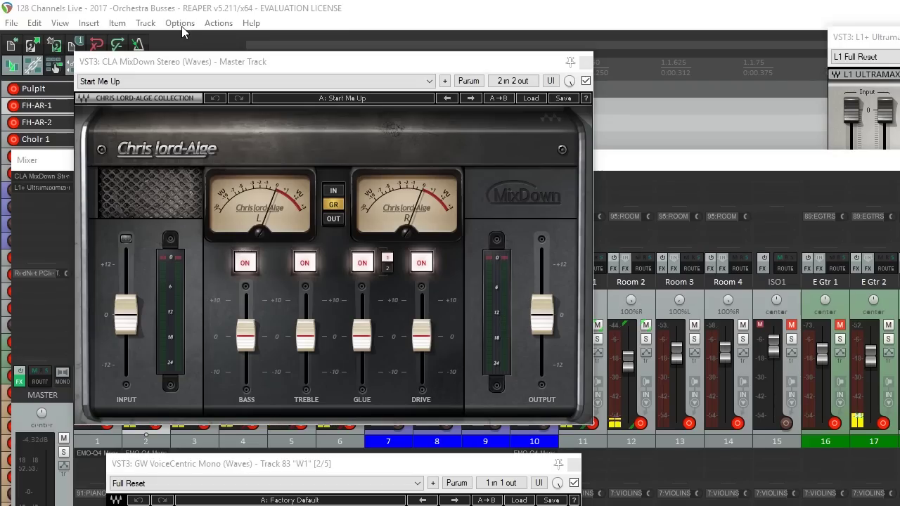
# - Check REAPER's Device preferences, keeping ASIO as the audio system and RedNet PCIe as driver
pyautogui.click(179, 22)
pyautogui.click(205, 486)
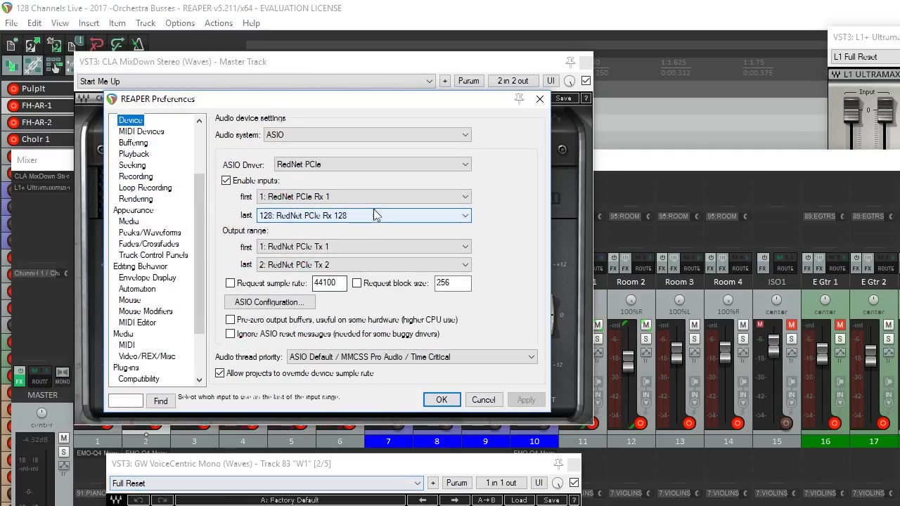
pyautogui.click(356, 133)
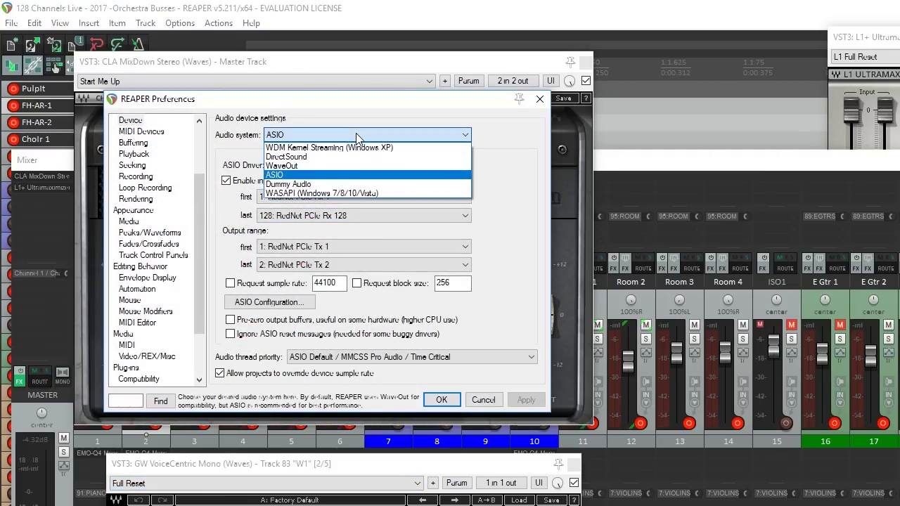
pyautogui.click(355, 133)
pyautogui.click(357, 165)
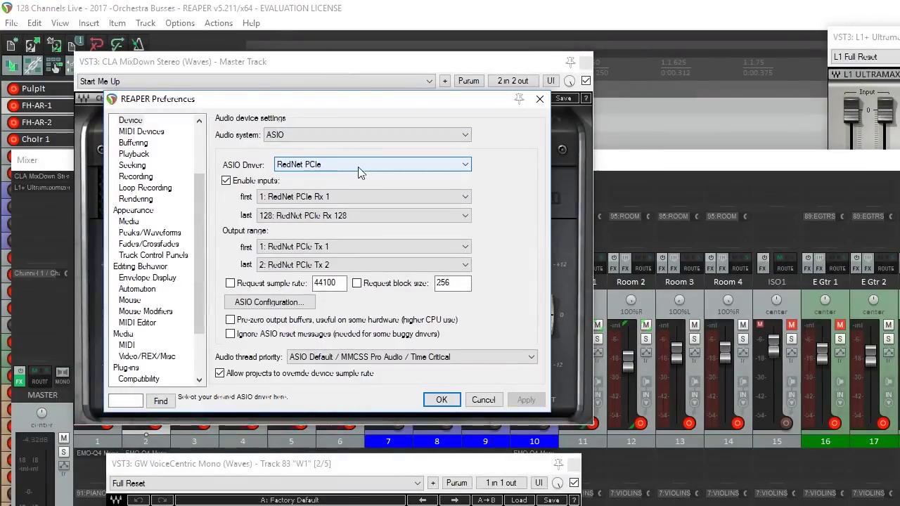
pyautogui.click(358, 167)
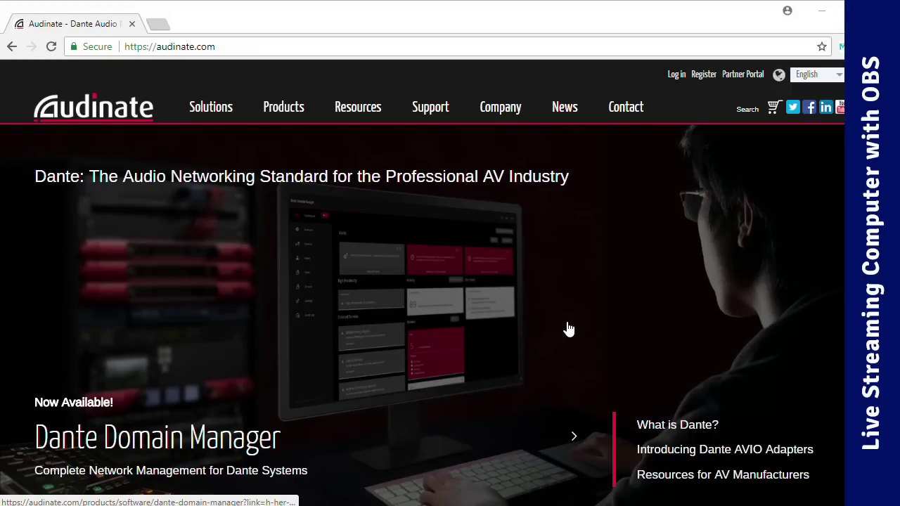
# - Download the Dante Virtual Soundcard v4.0.3.1 Windows installer, DVS-4.0.3.1_windows.exe
pyautogui.moveTo(291, 121)
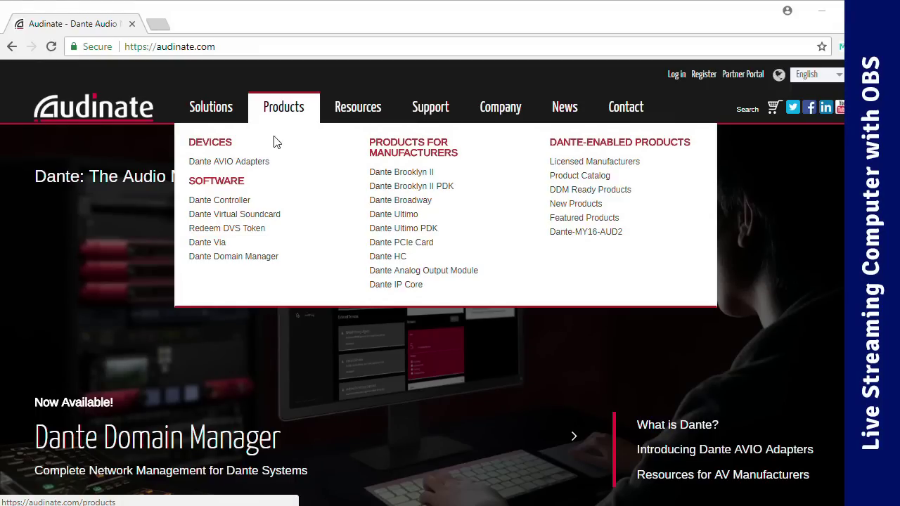
pyautogui.click(253, 215)
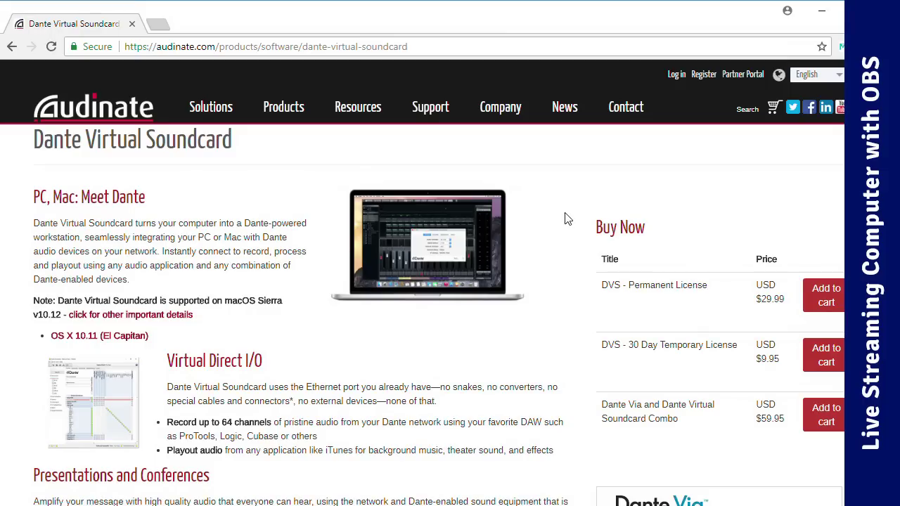
pyautogui.scroll(-7, 788, 307)
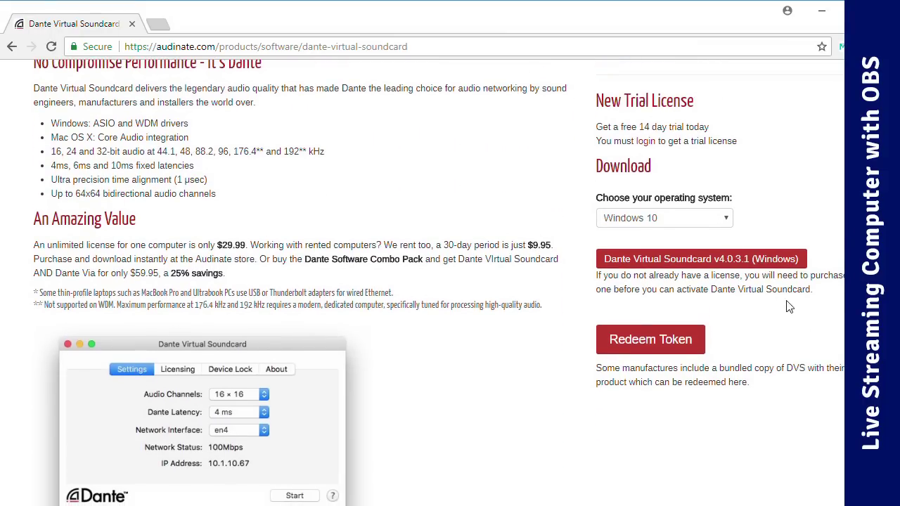
pyautogui.click(673, 262)
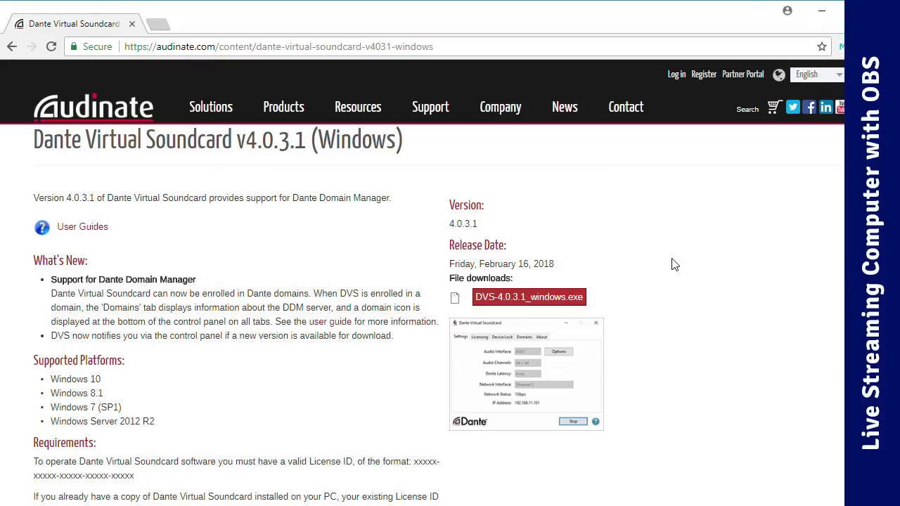
pyautogui.click(524, 298)
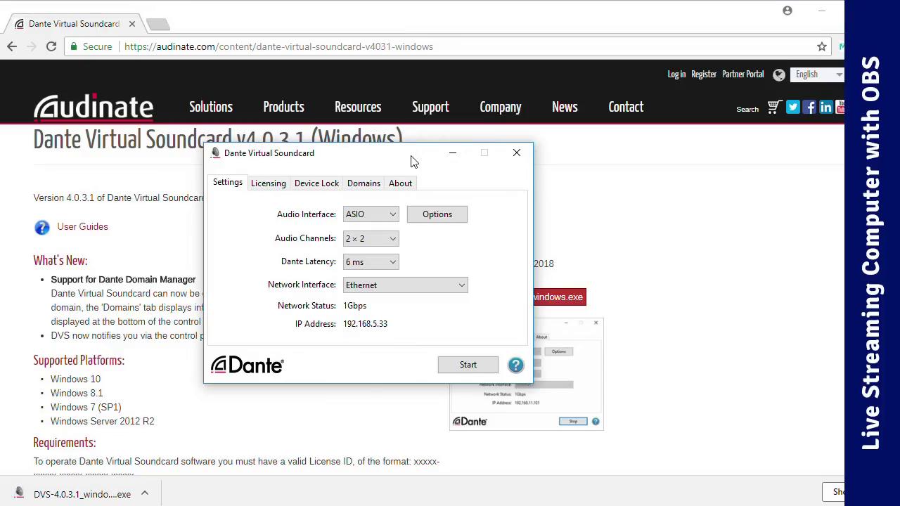
# - Switch Dante Virtual Soundcard's audio interface to WDM and keep Ethernet as network interface
pyautogui.moveTo(403, 157)
pyautogui.mouseDown()
pyautogui.moveTo(373, 167)
pyautogui.moveTo(402, 171)
pyautogui.moveTo(397, 164)
pyautogui.mouseUp()
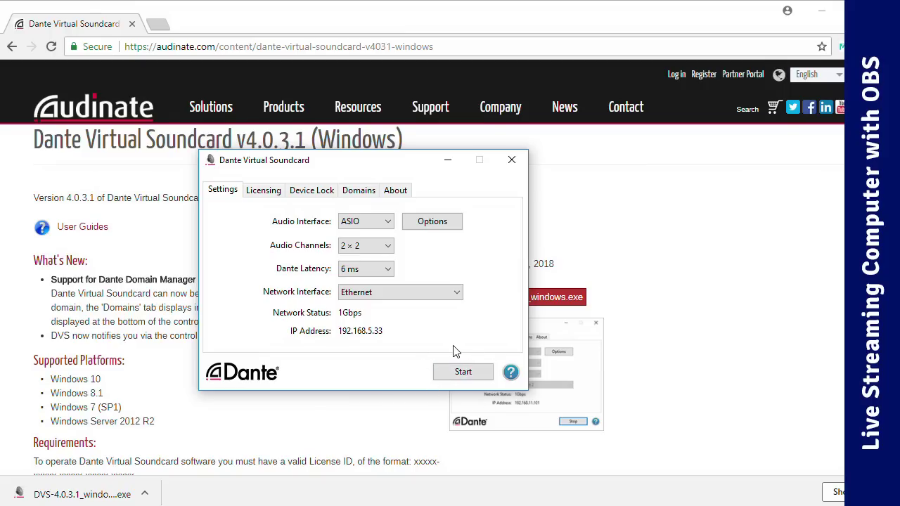
pyautogui.click(391, 223)
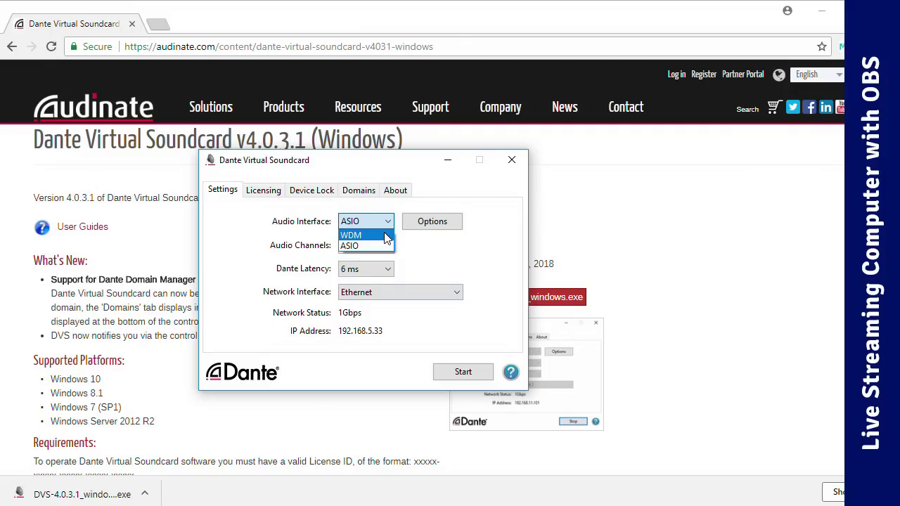
pyautogui.click(384, 235)
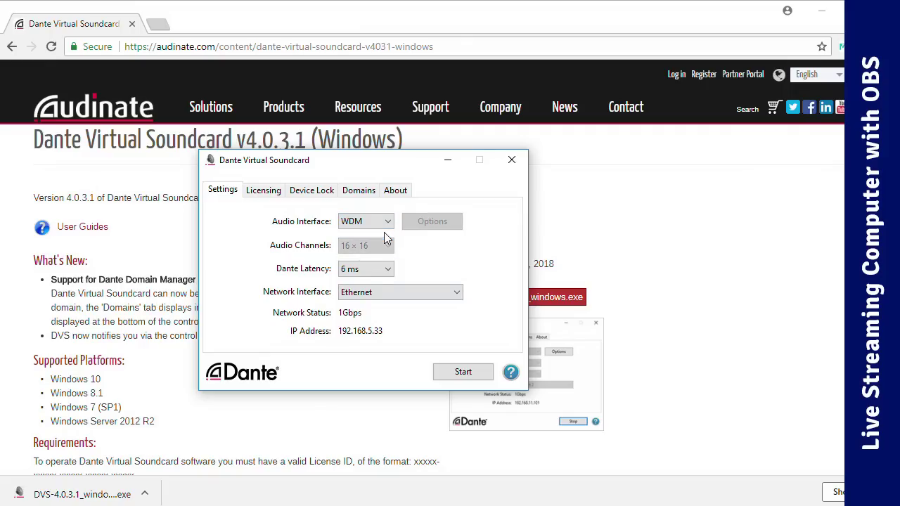
pyautogui.click(390, 293)
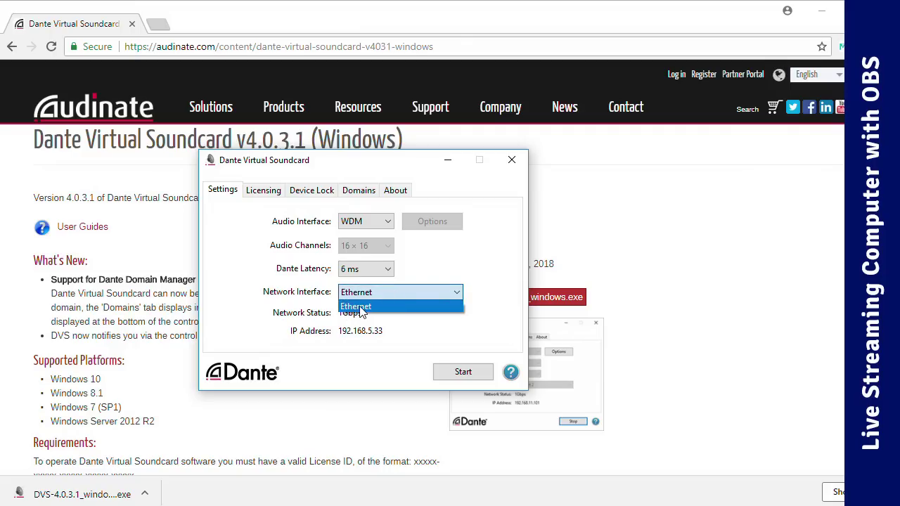
pyautogui.click(372, 309)
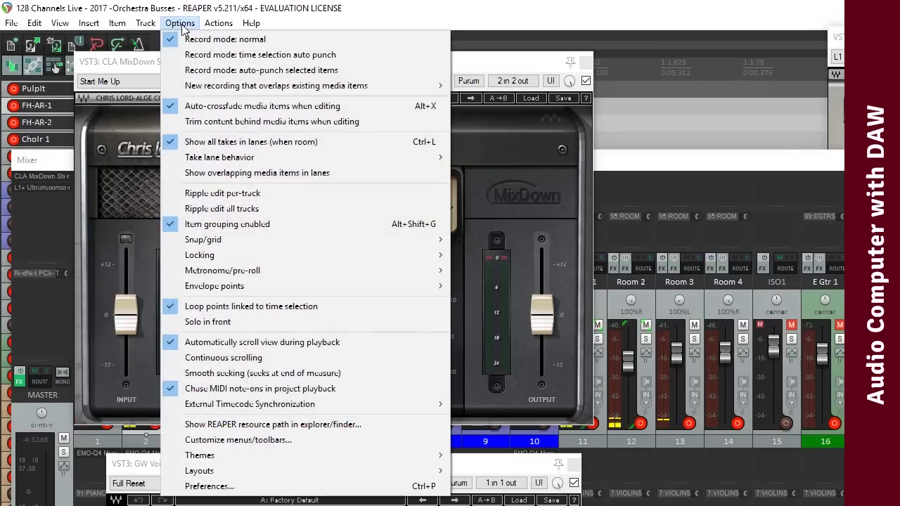
# - Open REAPER's Options > Preferences to reach the Device page
pyautogui.click(203, 486)
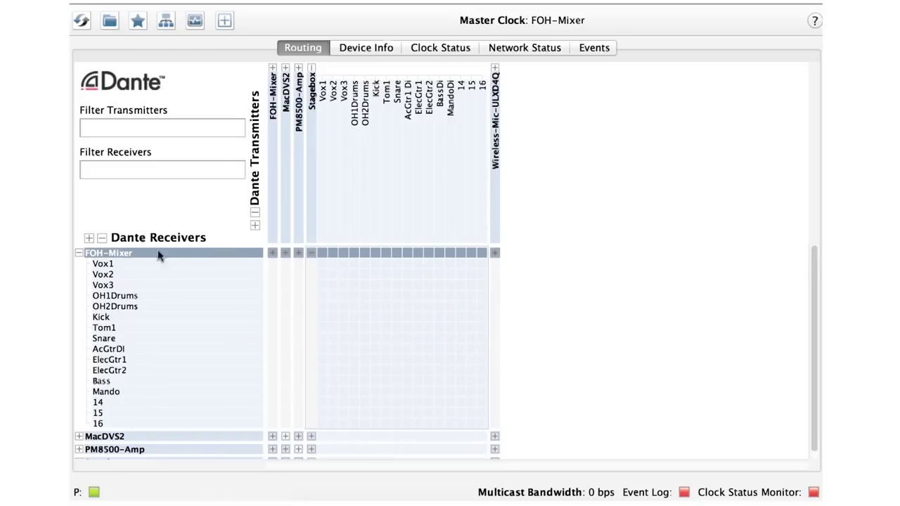
# - Route Stagebox Vox1 to FOH-Mixer Vox1 and Stagebox Vox3 to FOH-Mixer Vox3
pyautogui.click(323, 264)
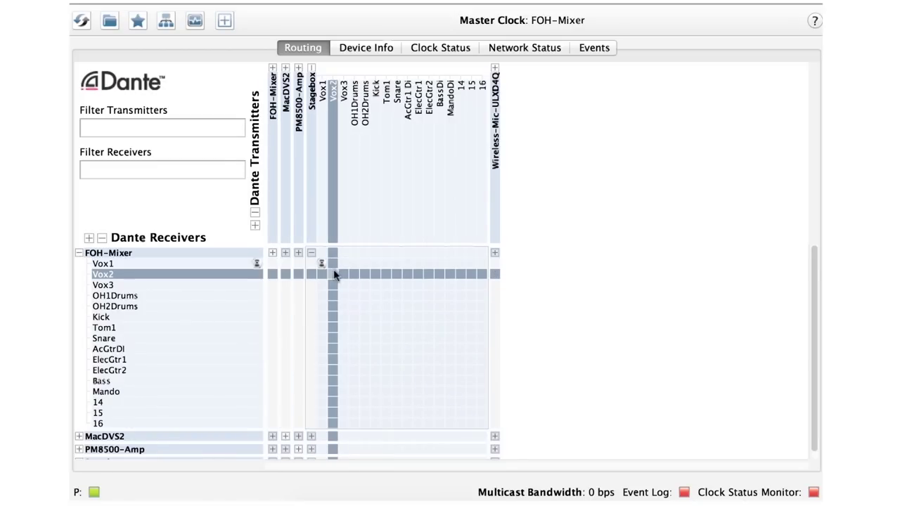
pyautogui.click(342, 284)
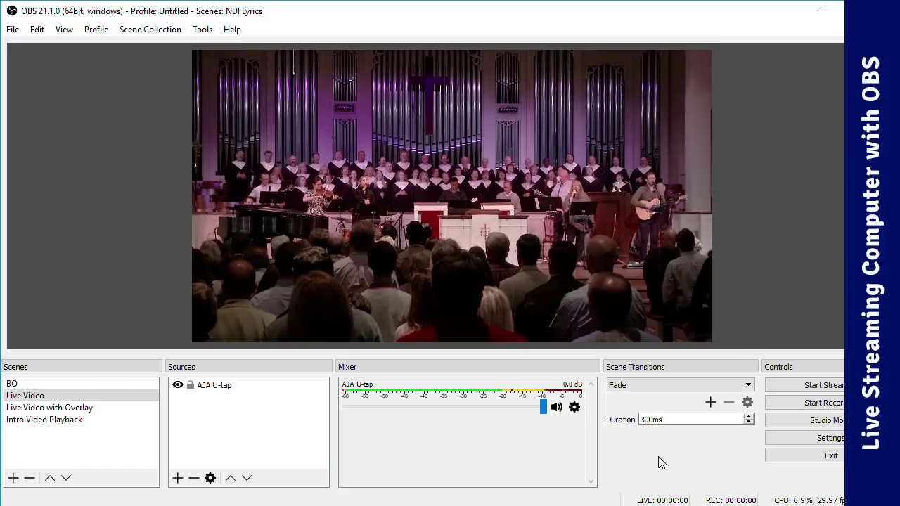
# - Add an Audio Input Capture source using DVS Receive 1-2, and mute the AJA U-tap audio
pyautogui.click(178, 480)
pyautogui.click(204, 493)
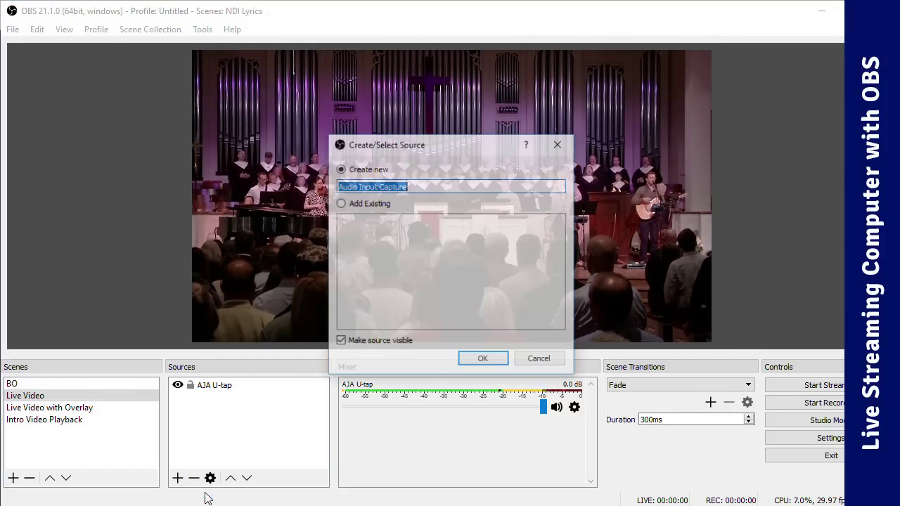
pyautogui.click(483, 359)
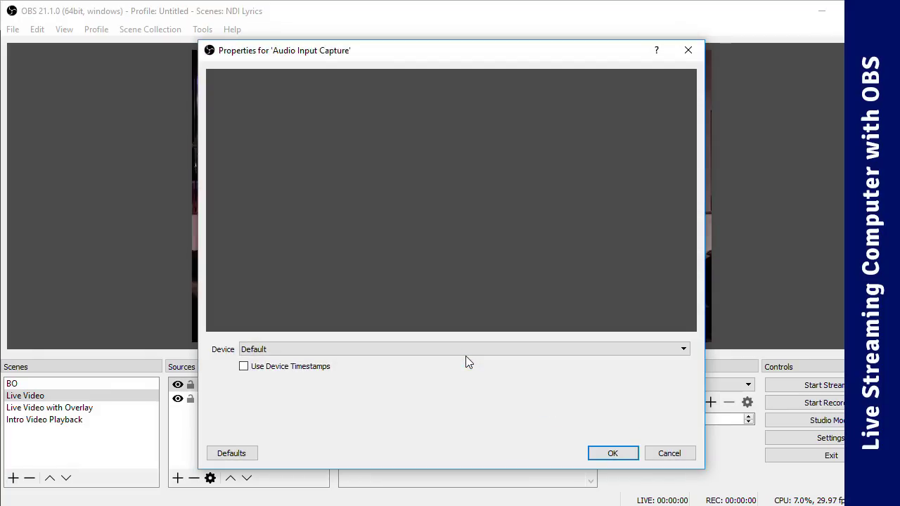
pyautogui.click(356, 349)
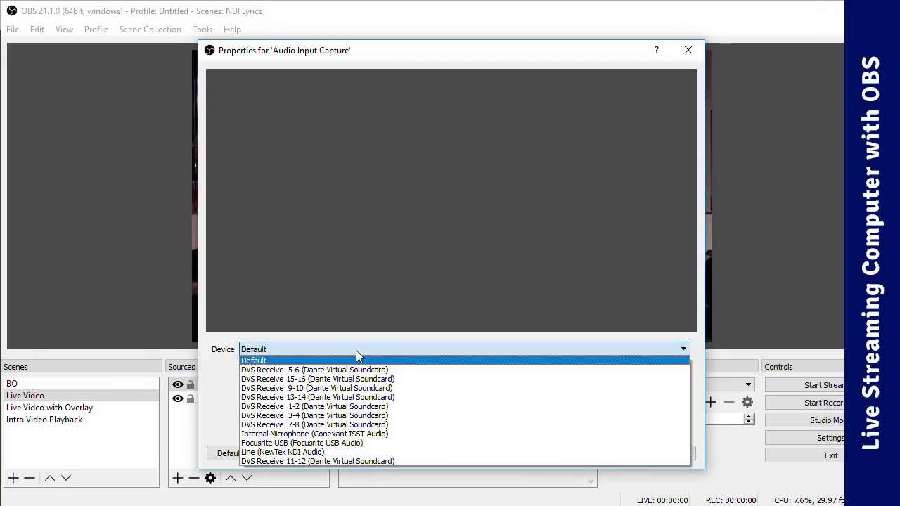
pyautogui.click(351, 406)
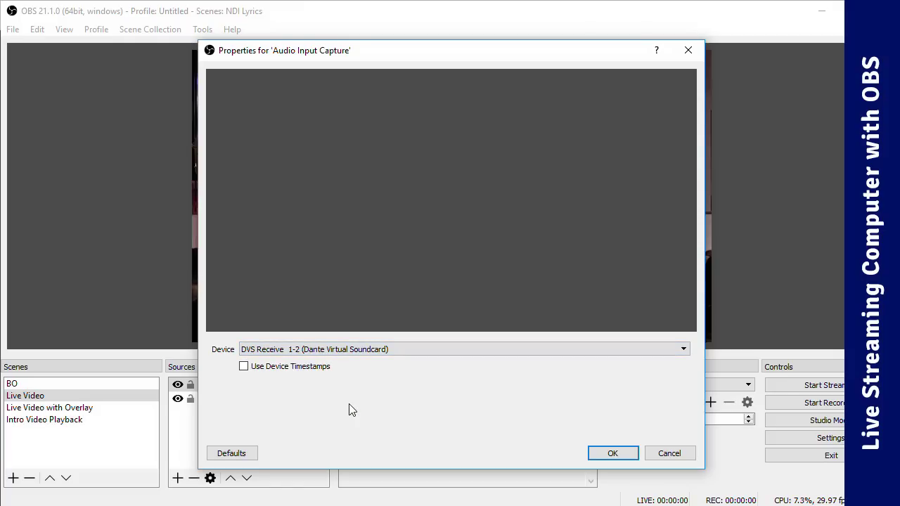
pyautogui.click(610, 452)
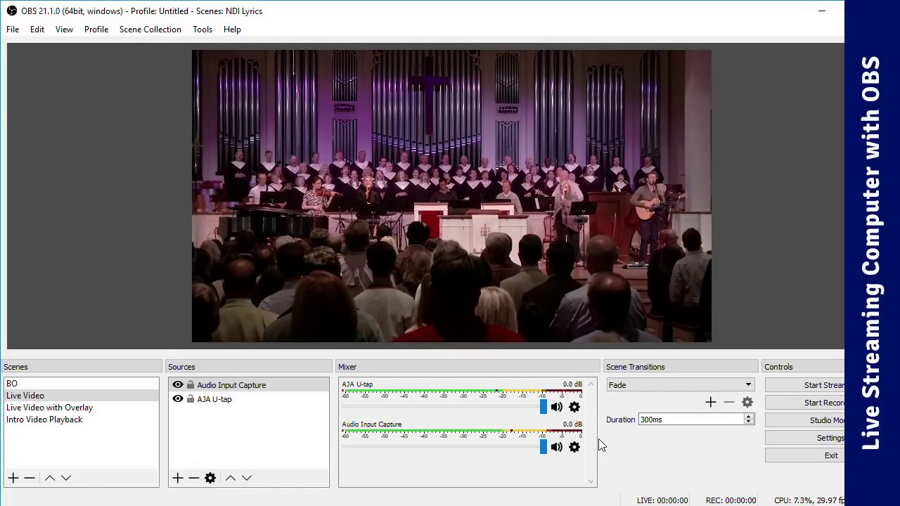
pyautogui.click(556, 407)
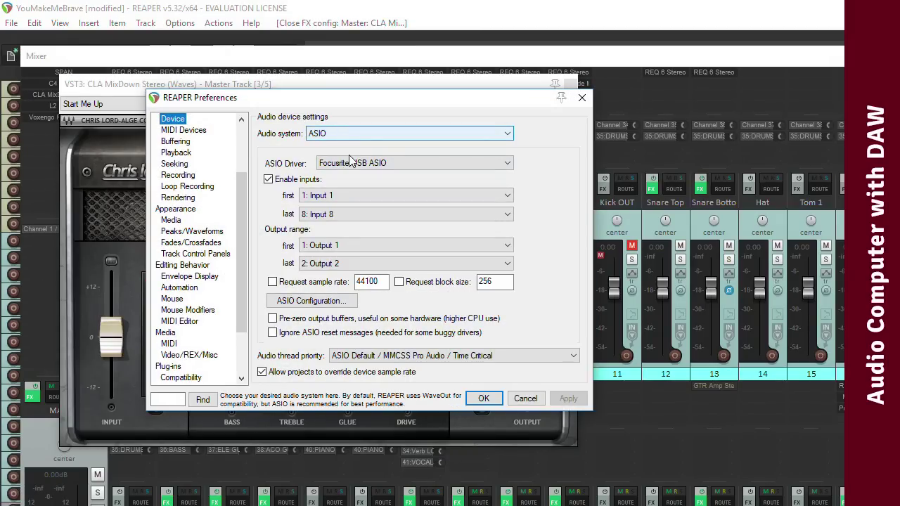
# - Switch the ASIO driver to Qu ASIO Driver, keeping Channel 8 In as the last input
pyautogui.click(349, 160)
pyautogui.click(351, 201)
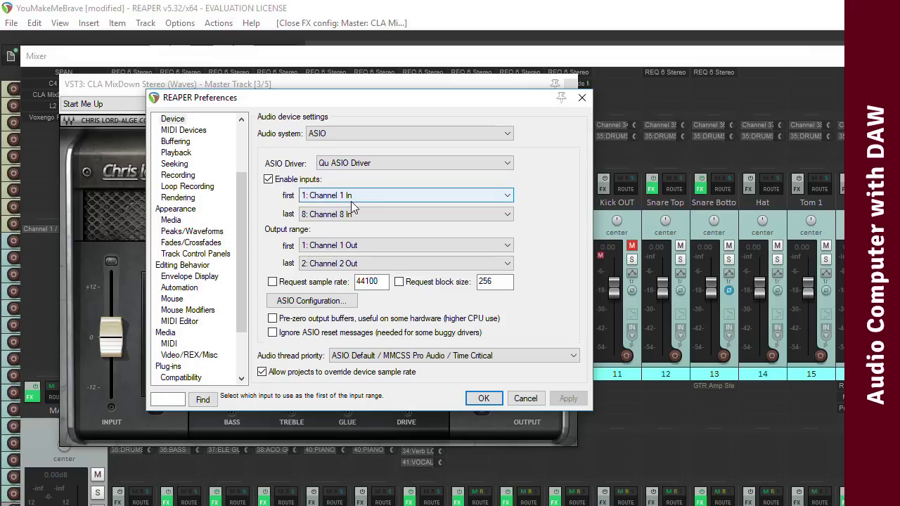
pyautogui.click(351, 215)
pyautogui.click(351, 219)
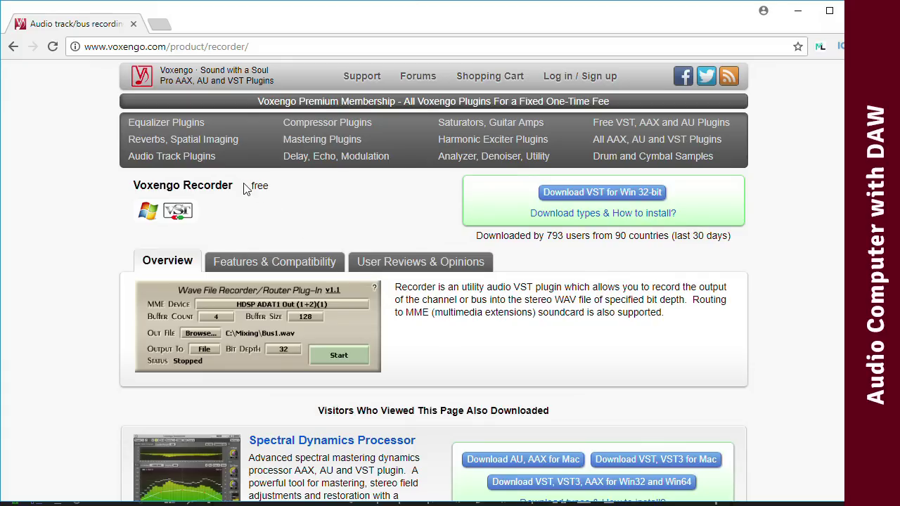
# - Highlight 'free' on the Voxengo Recorder page and enlarge the plugin screenshot
pyautogui.moveTo(244, 184); pyautogui.dragTo(282, 189)
pyautogui.click(274, 323)
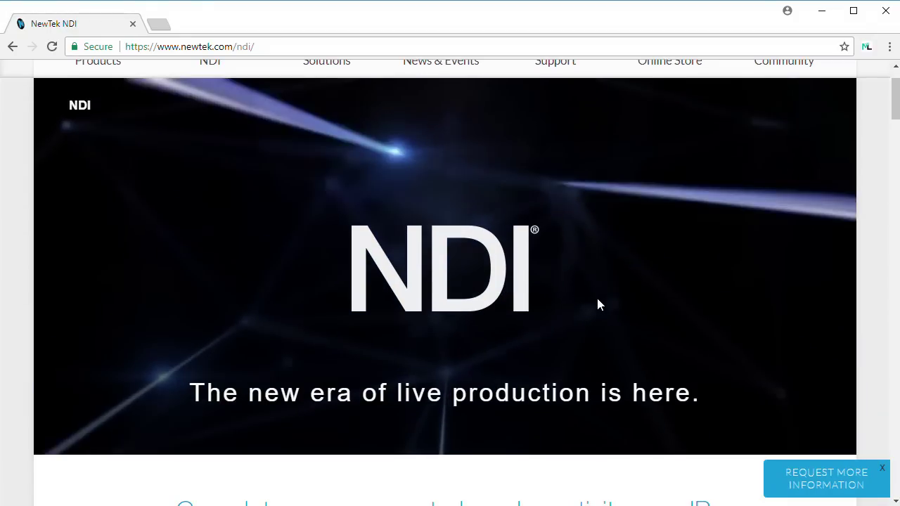
# - Scroll down the NDI overview page to its production environment section
pyautogui.scroll(-2, 598, 305)
pyautogui.scroll(-2, 598, 304)
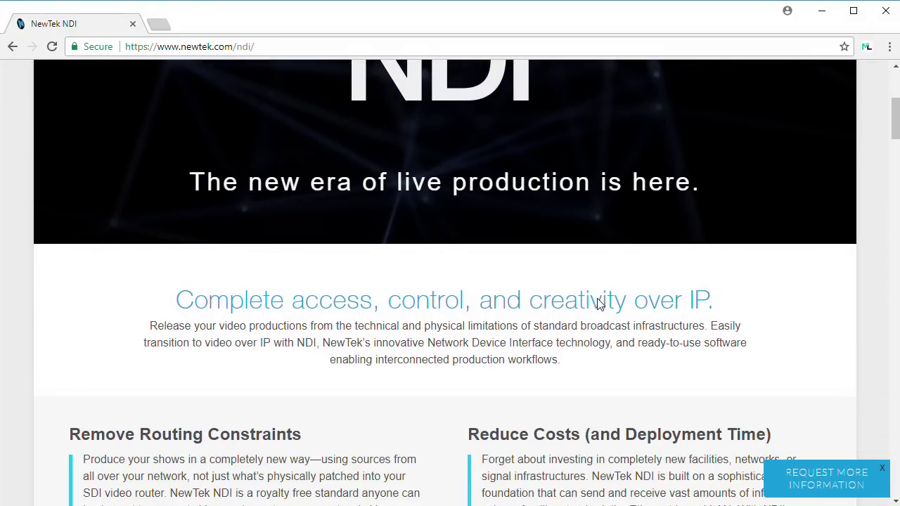
pyautogui.scroll(-1, 597, 305)
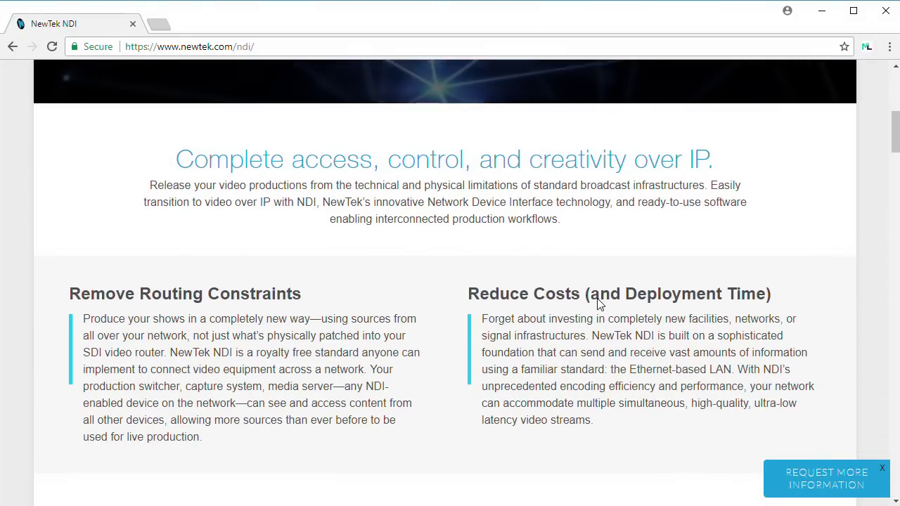
pyautogui.scroll(-1, 597, 304)
pyautogui.scroll(-10, 597, 298)
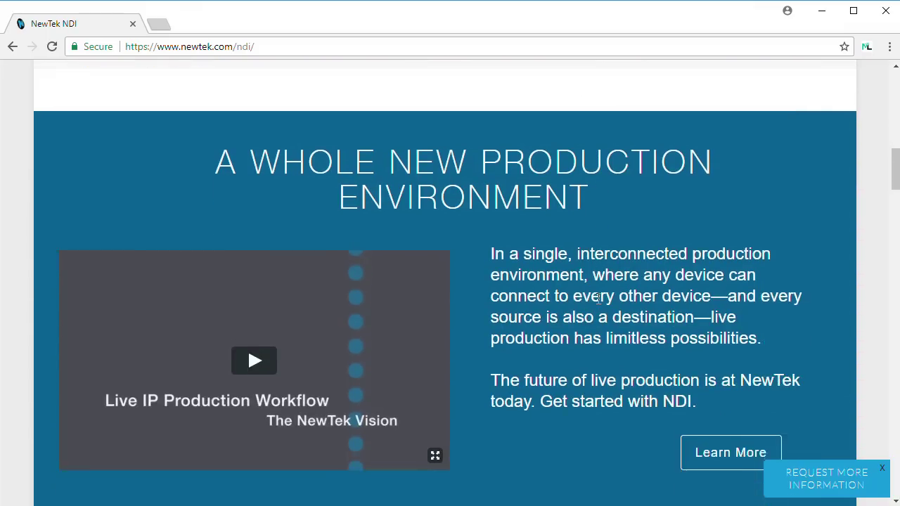
pyautogui.scroll(-2, 598, 304)
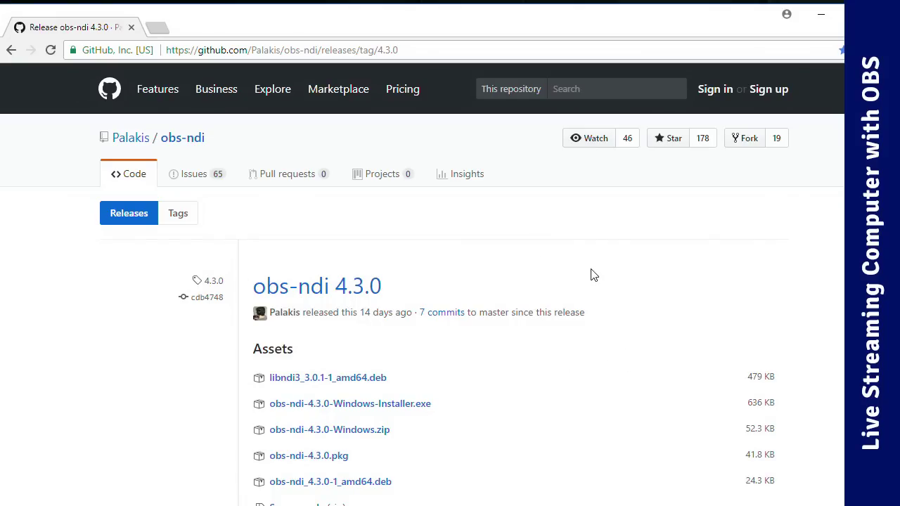
# - Download obs-ndi-4.3.0-Windows-Installer.exe from the obs-ndi 4.3.0 release page, then scroll toward the NDI 3.0 Runtime link
pyautogui.scroll(-2, 535, 260)
pyautogui.scroll(-1, 535, 260)
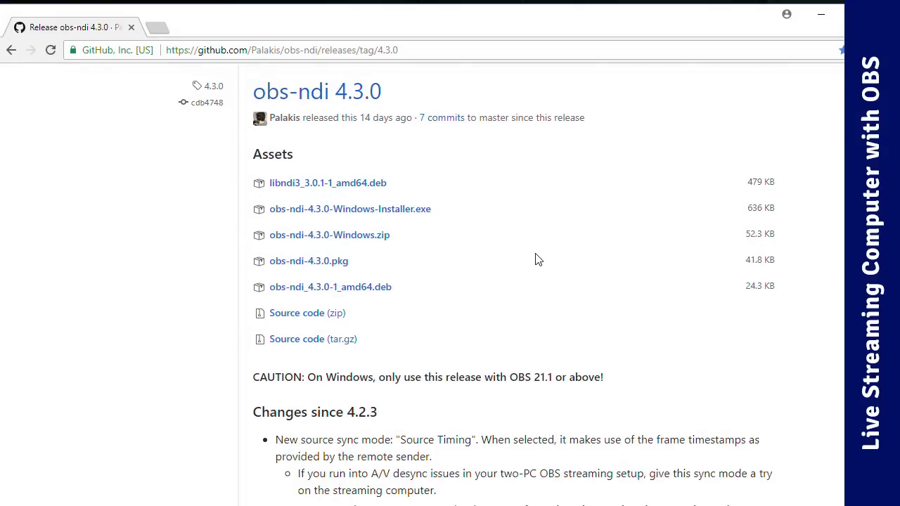
pyautogui.click(367, 197)
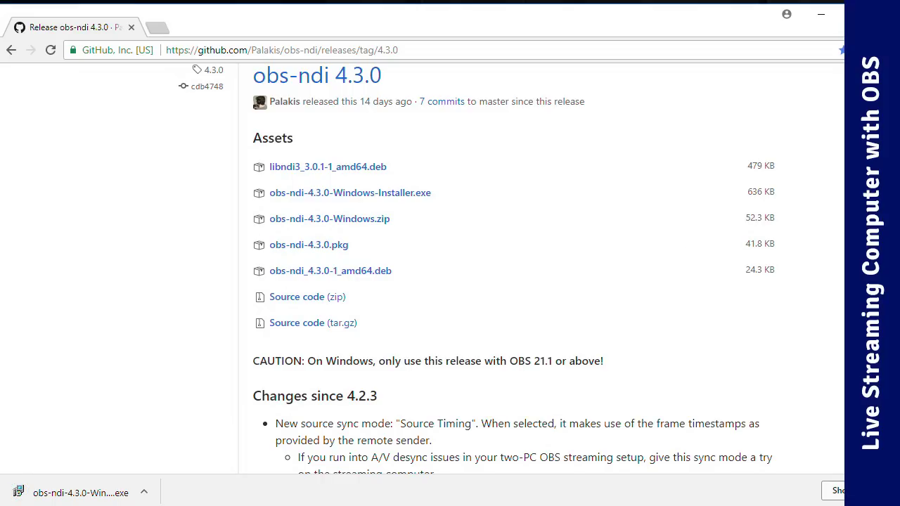
pyautogui.scroll(-5, 514, 267)
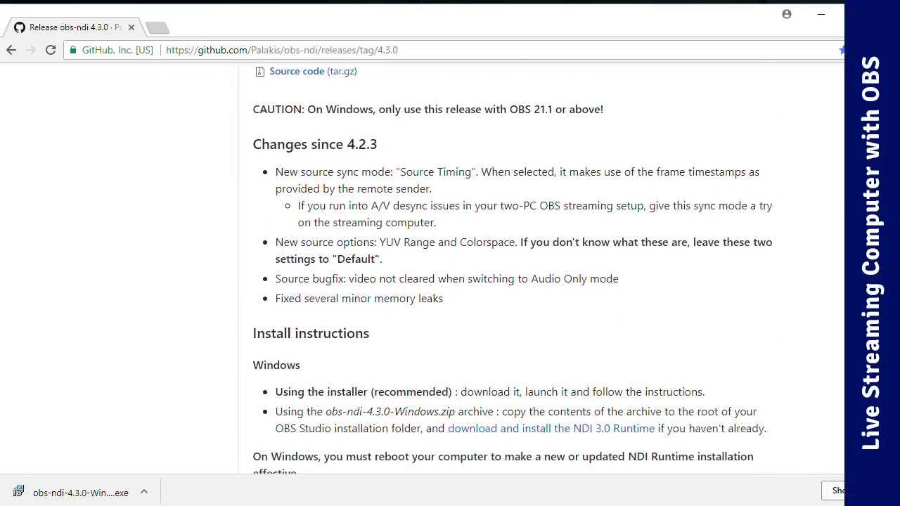
pyautogui.scroll(-1, 512, 263)
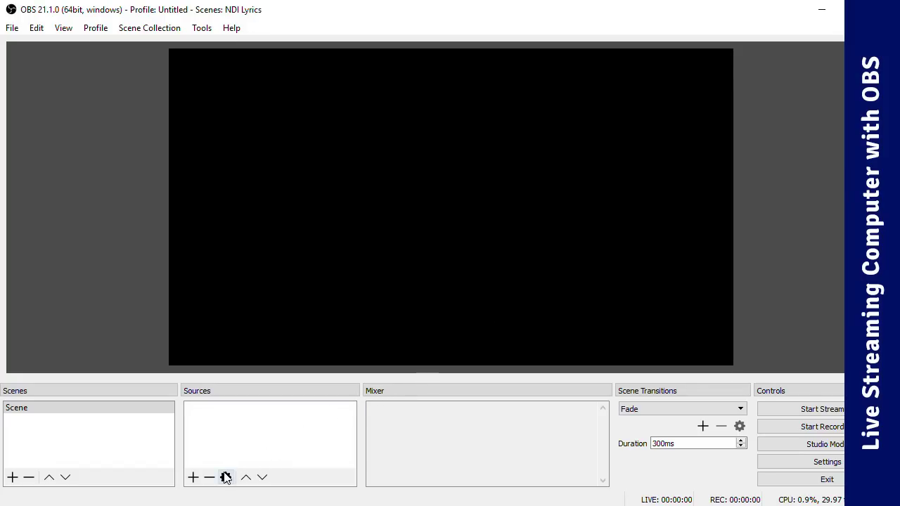
# - Bring up the Sources panel's source-type list to find NDI™ Source
pyautogui.click(193, 479)
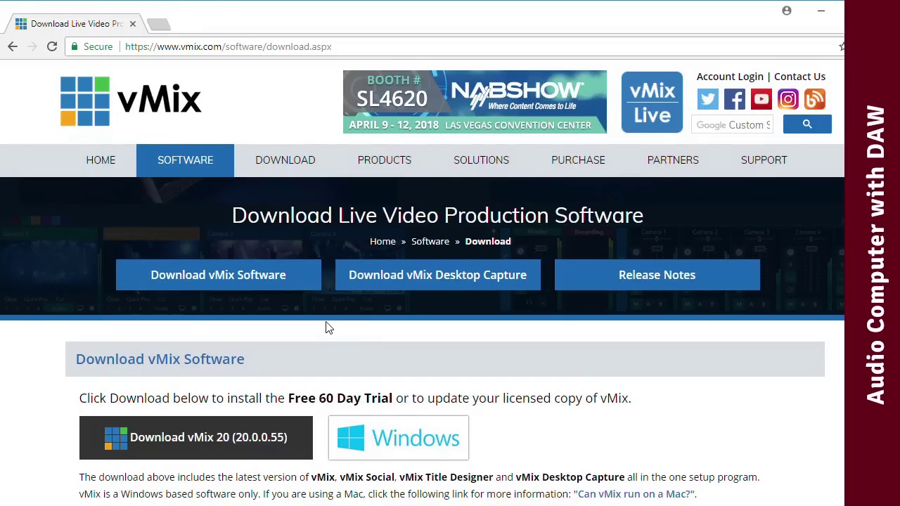
# - Download Desktop Capture for Windows and extract the zip to the suggested folder
pyautogui.scroll(-6, 327, 325)
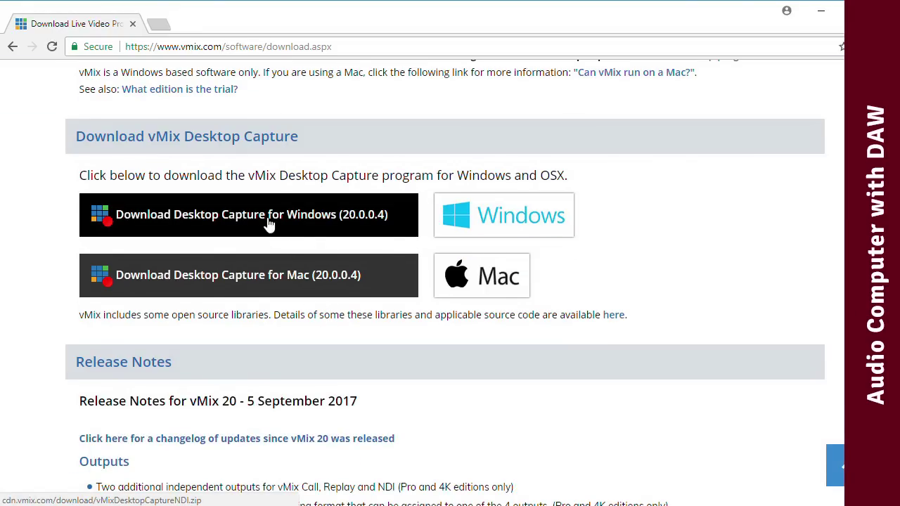
pyautogui.click(270, 223)
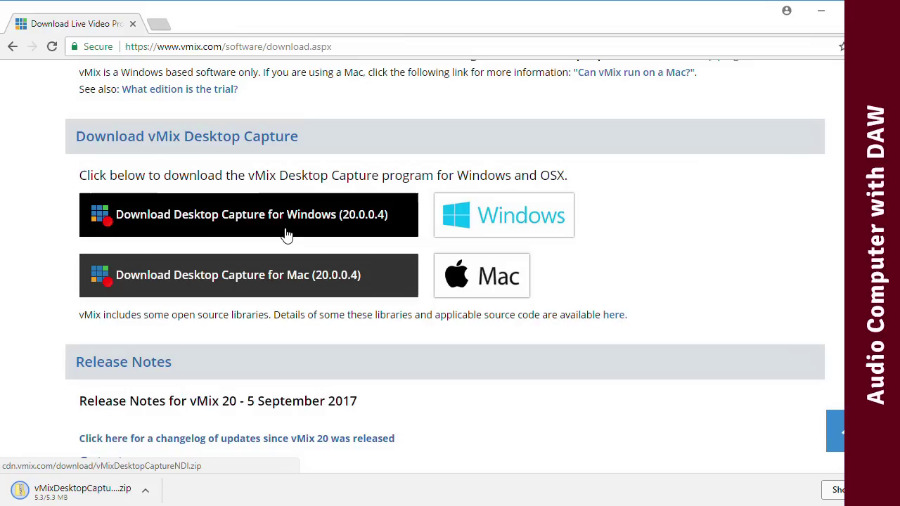
pyautogui.click(37, 496)
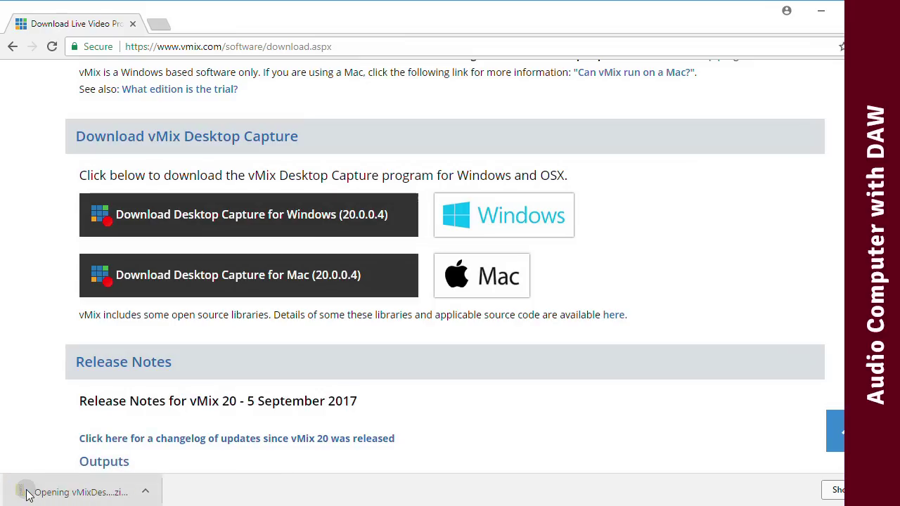
pyautogui.click(374, 92)
pyautogui.click(581, 135)
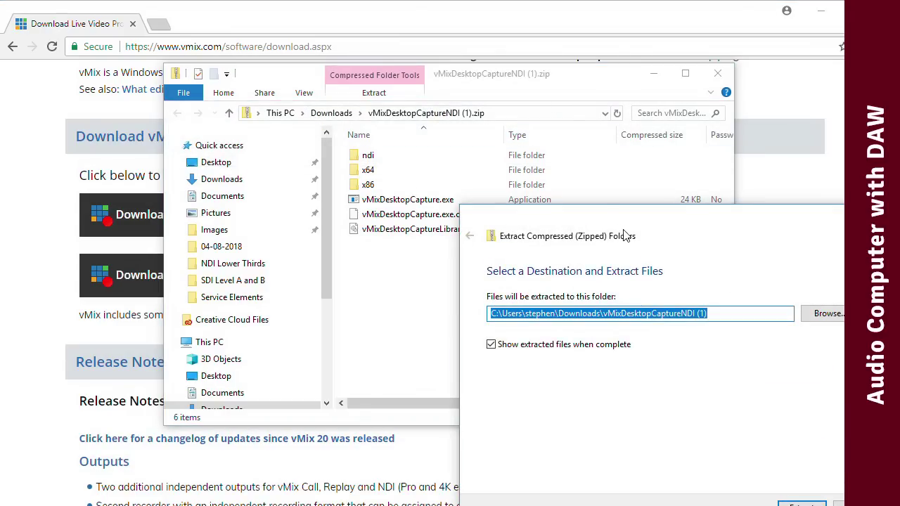
pyautogui.click(588, 411)
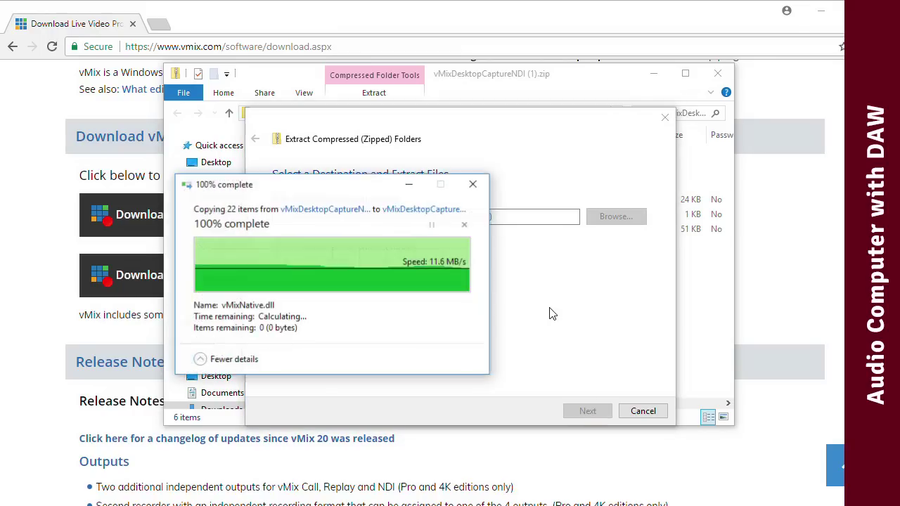
# - Launch vMixDesktopCapture.exe from the extracted folder and centre its window
pyautogui.moveTo(469, 94); pyautogui.dragTo(407, 82)
pyautogui.click(366, 206)
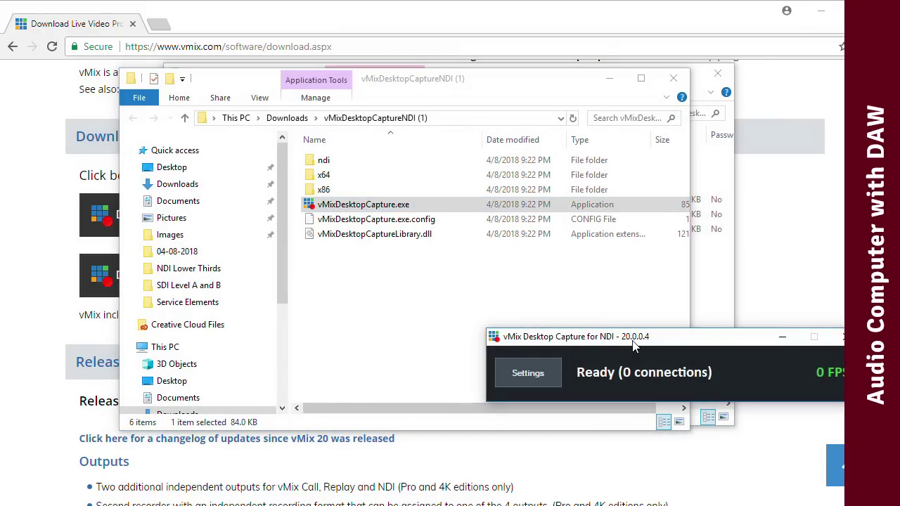
pyautogui.moveTo(690, 329); pyautogui.dragTo(399, 239)
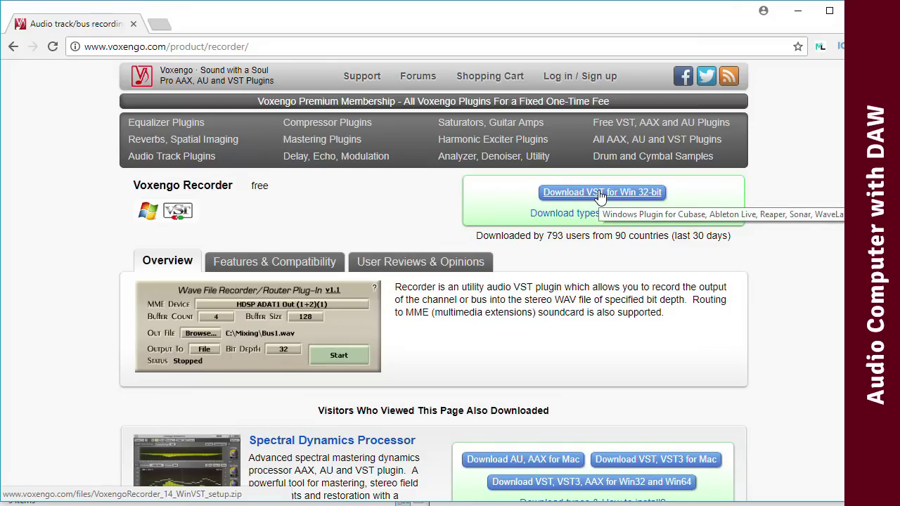
# - Download the Voxengo Recorder 32-bit VST and copy VoxengoRecorder.dll into Common Files\VST3
pyautogui.click(604, 197)
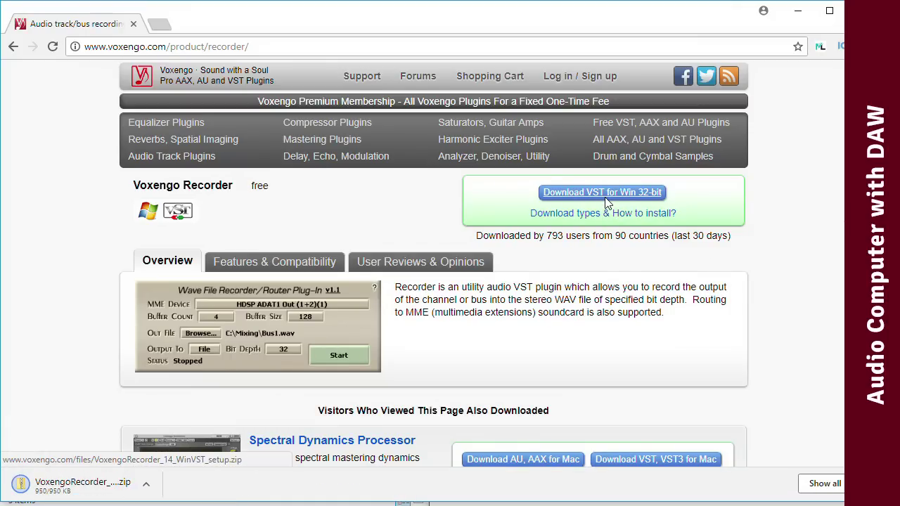
pyautogui.click(28, 486)
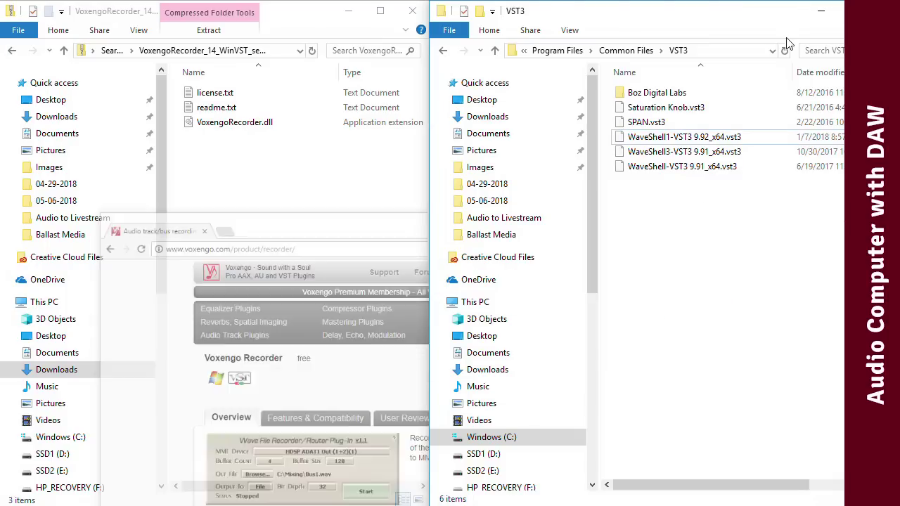
pyautogui.moveTo(220, 126); pyautogui.dragTo(694, 285)
pyautogui.click(837, 404)
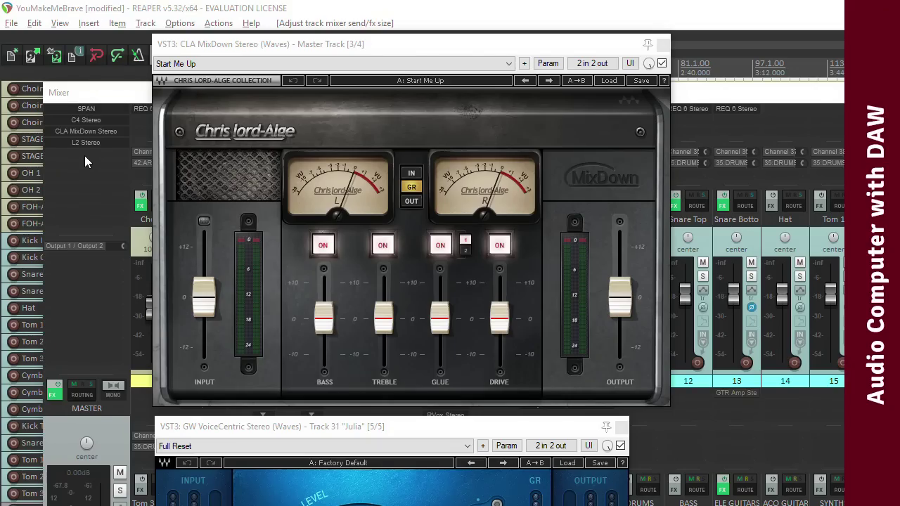
# - Add VST: Voxengo Recorder VST (x86) to REAPER's master FX chain and check its MME device field
pyautogui.doubleClick(84, 158)
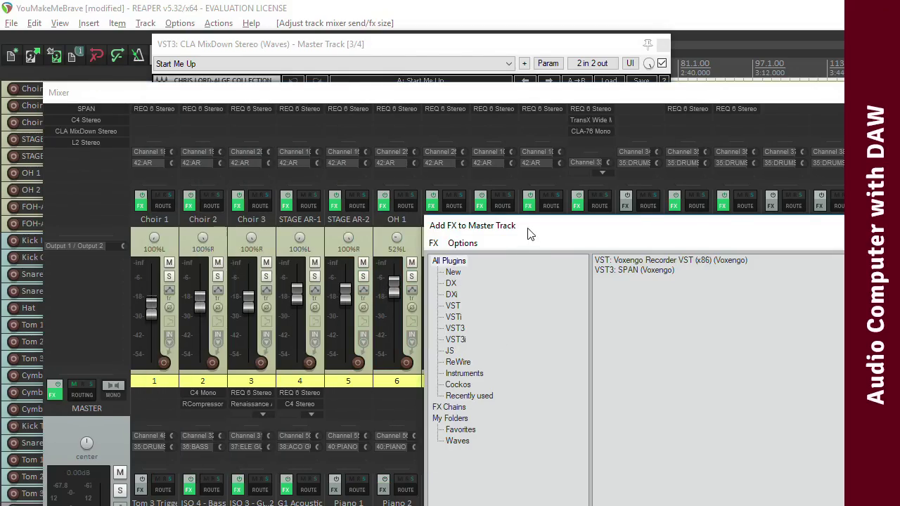
pyautogui.moveTo(529, 234); pyautogui.dragTo(173, 73)
pyautogui.doubleClick(265, 97)
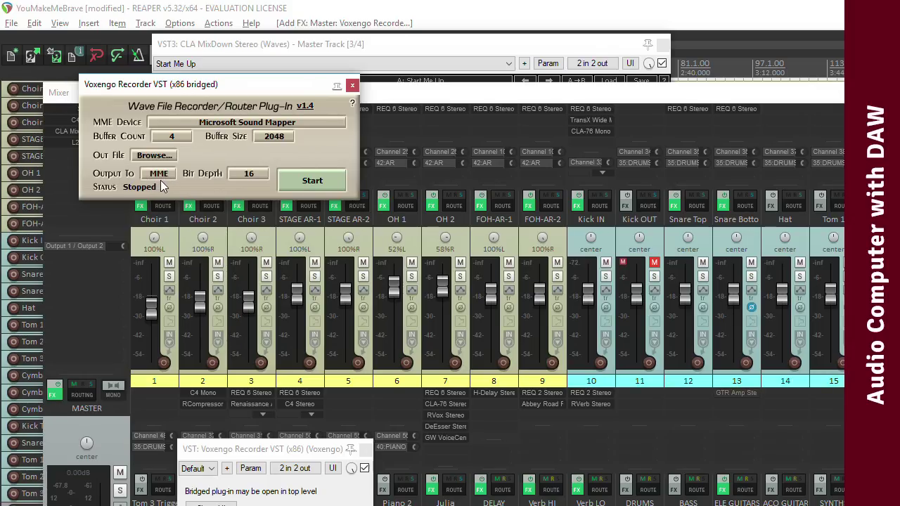
pyautogui.click(235, 124)
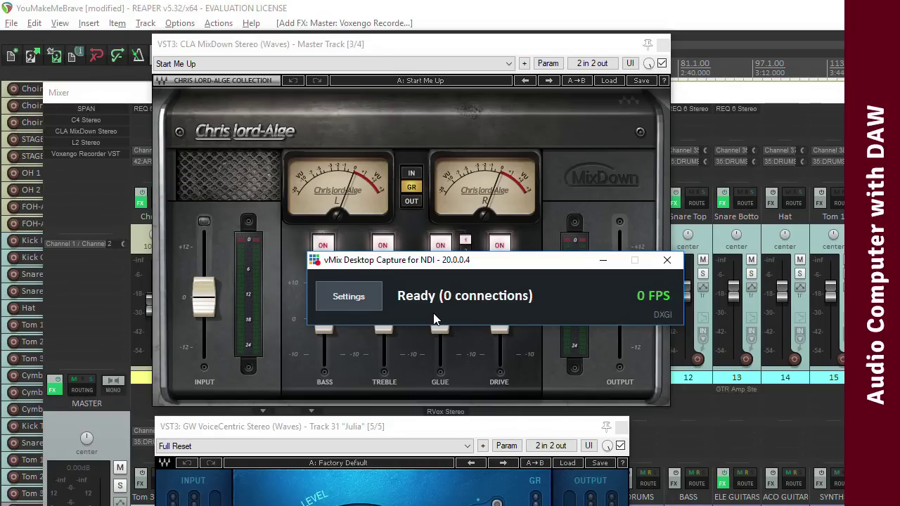
# - Switch vMix Desktop Capture's audio source from the internal microphone to Loopback and save
pyautogui.click(356, 300)
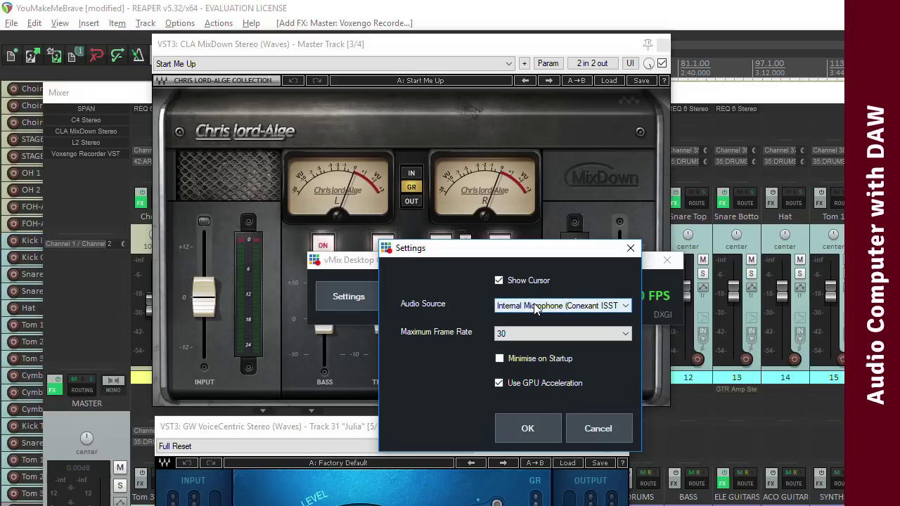
pyautogui.click(536, 309)
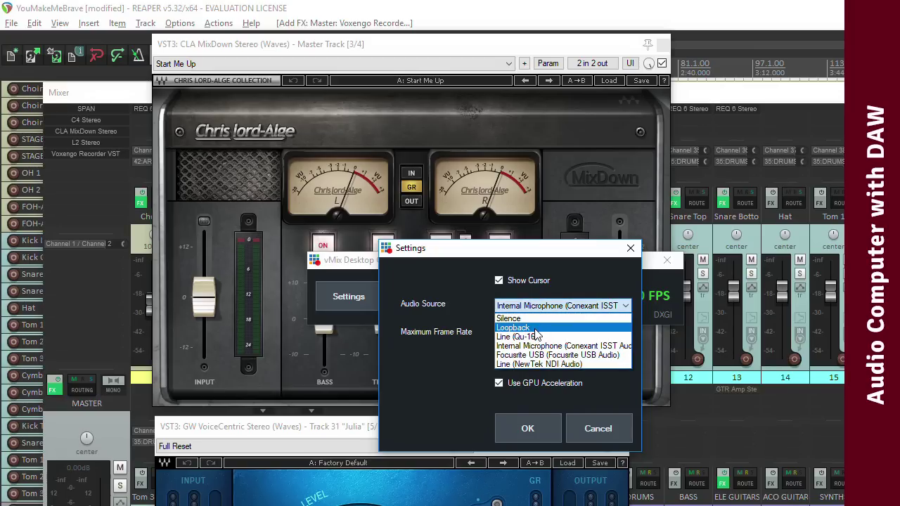
pyautogui.click(537, 328)
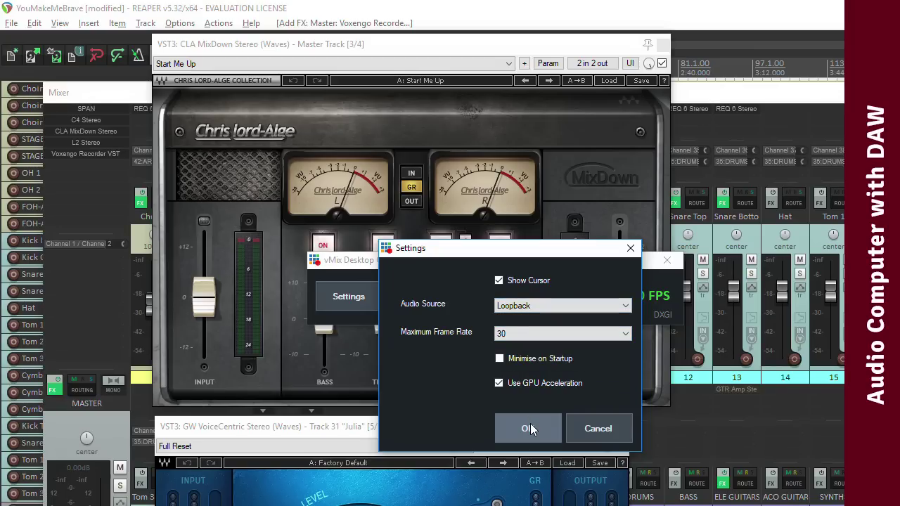
pyautogui.click(530, 426)
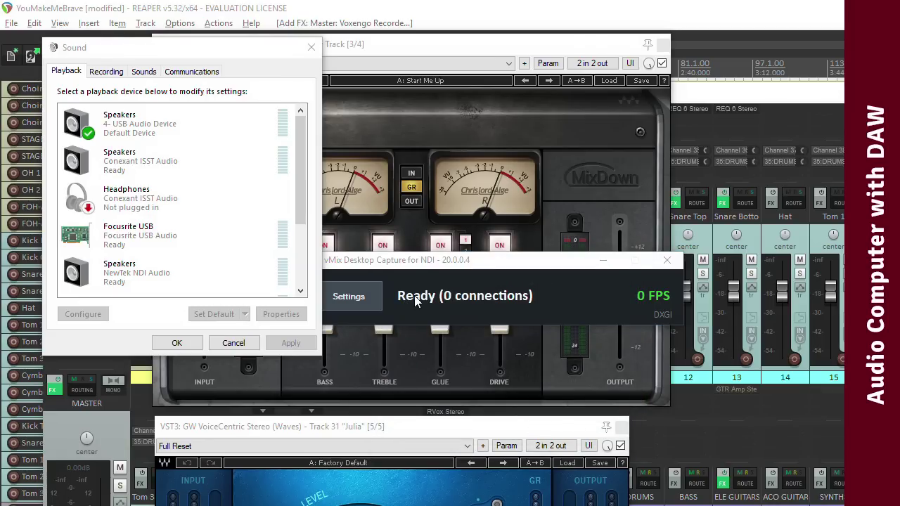
# - Make Focusrite USB the default device in the Sound dialog's Playback list
pyautogui.moveTo(208, 55); pyautogui.dragTo(211, 56)
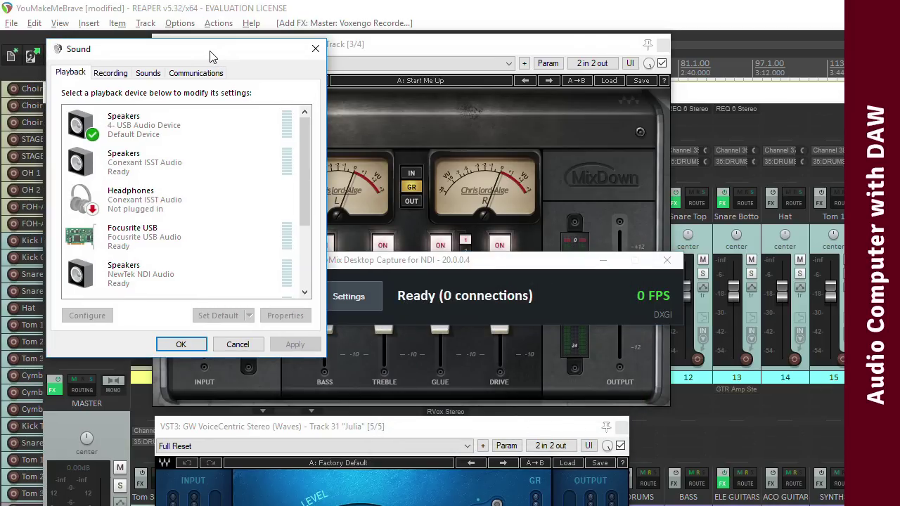
pyautogui.rightClick(138, 239)
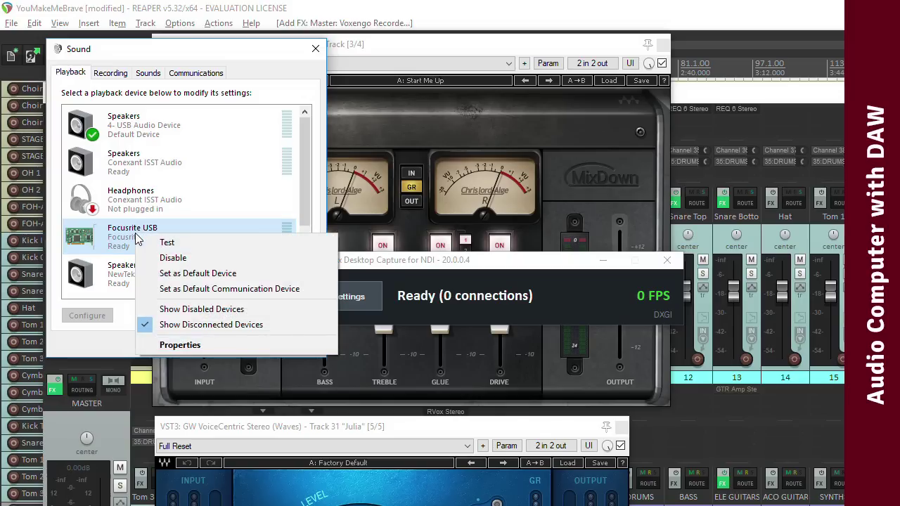
pyautogui.click(169, 278)
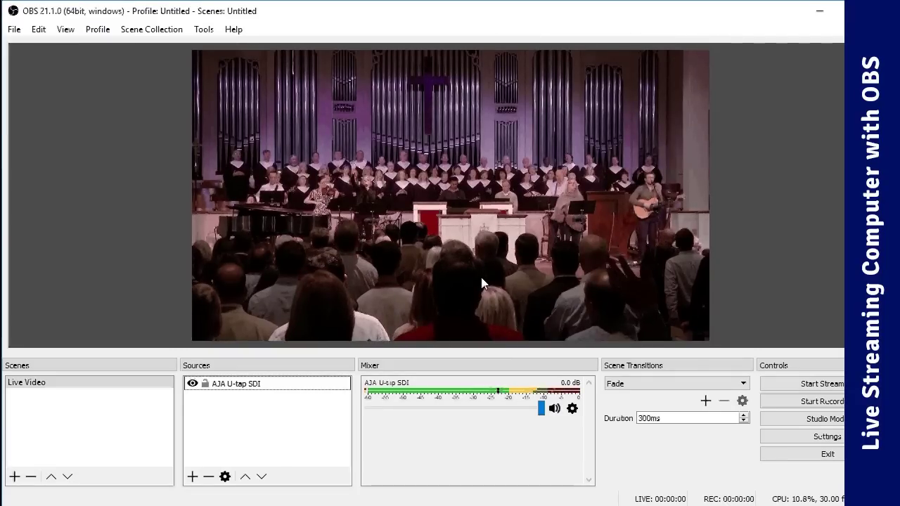
# - Add an NDI™ Source using the Display1 feed and place it below AJA U-tap SDI
pyautogui.click(192, 477)
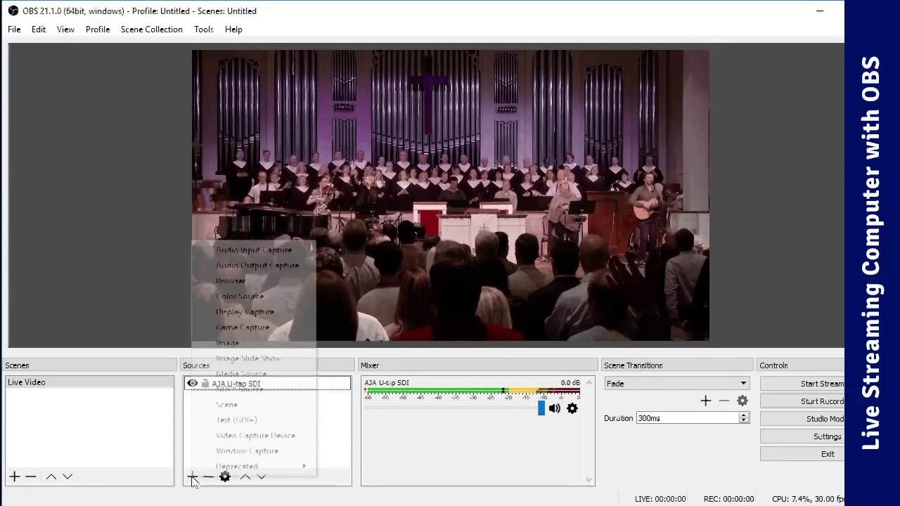
pyautogui.click(232, 389)
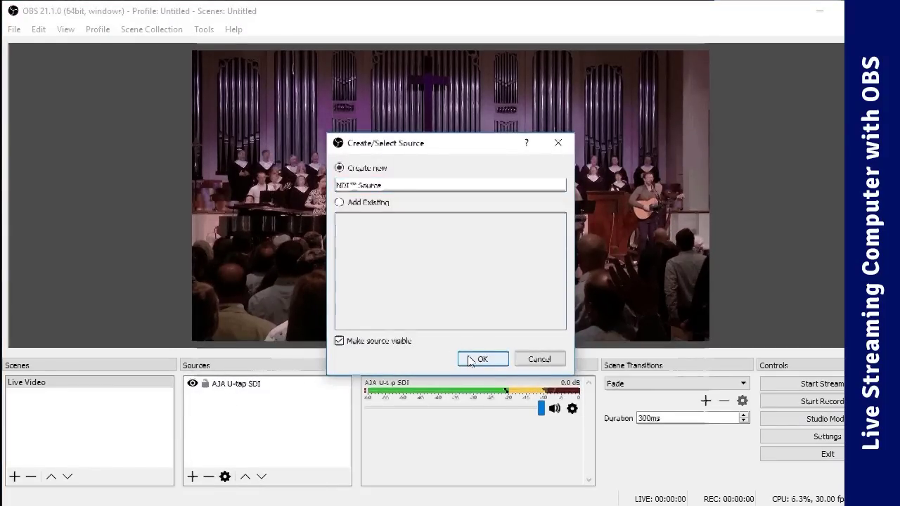
pyautogui.click(469, 360)
pyautogui.click(414, 332)
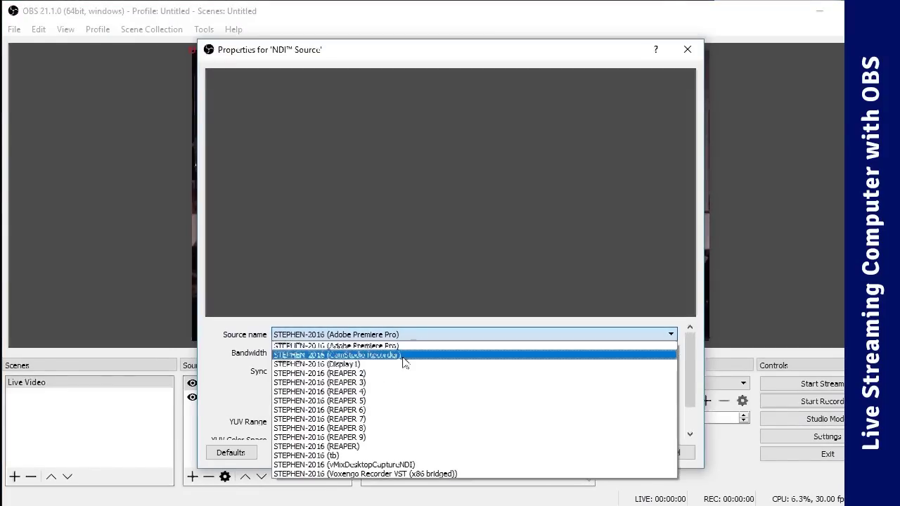
pyautogui.click(402, 364)
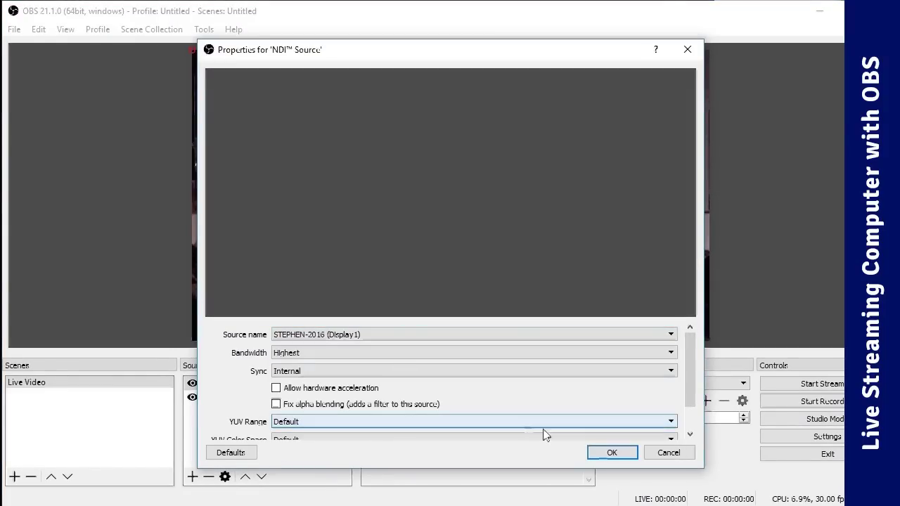
pyautogui.click(610, 453)
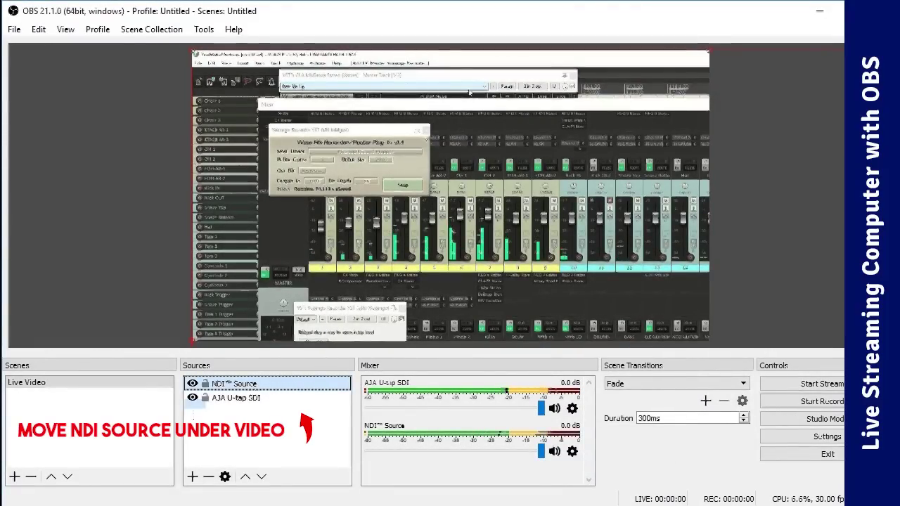
pyautogui.moveTo(252, 389); pyautogui.dragTo(254, 404)
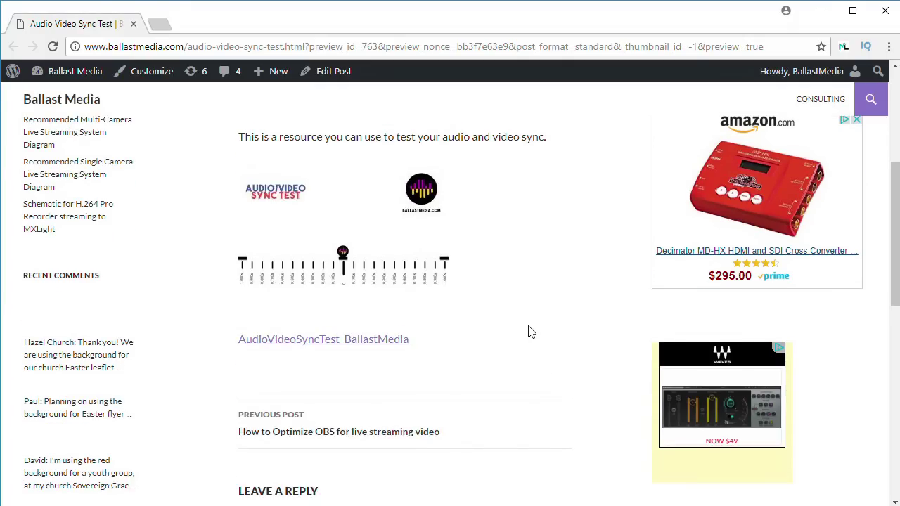
# - Bring up the context menu for the AudioVideoSyncTest_BallastMedia link on the sync test page
pyautogui.rightClick(348, 273)
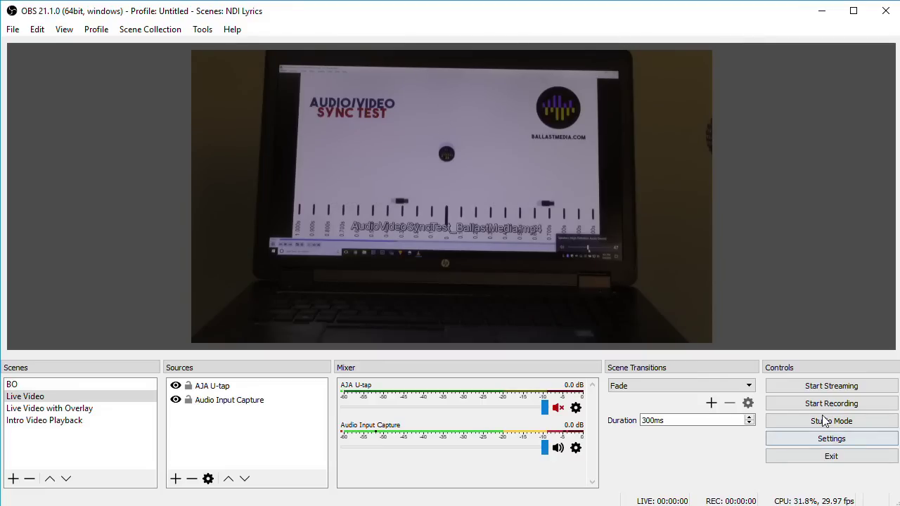
# - Record a few seconds of the sync test playing, stop, and scrub the clip toward the flash
pyautogui.click(831, 403)
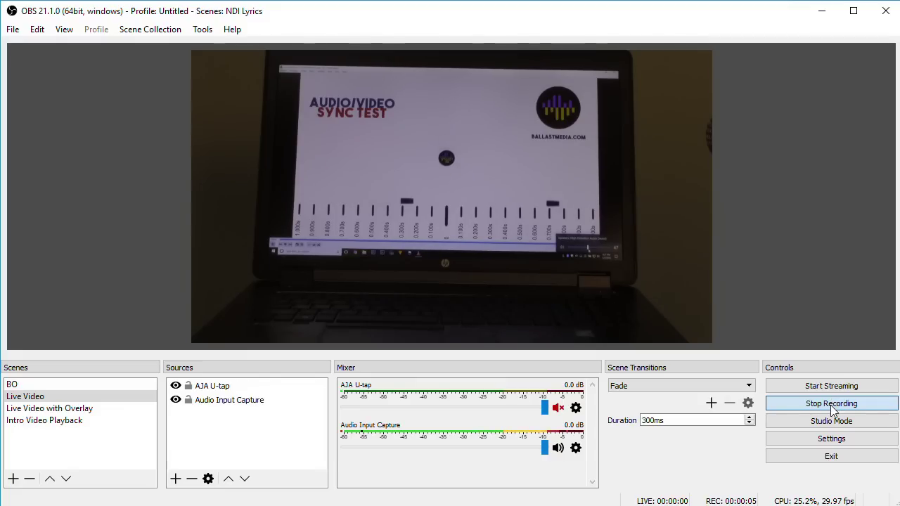
pyautogui.click(830, 405)
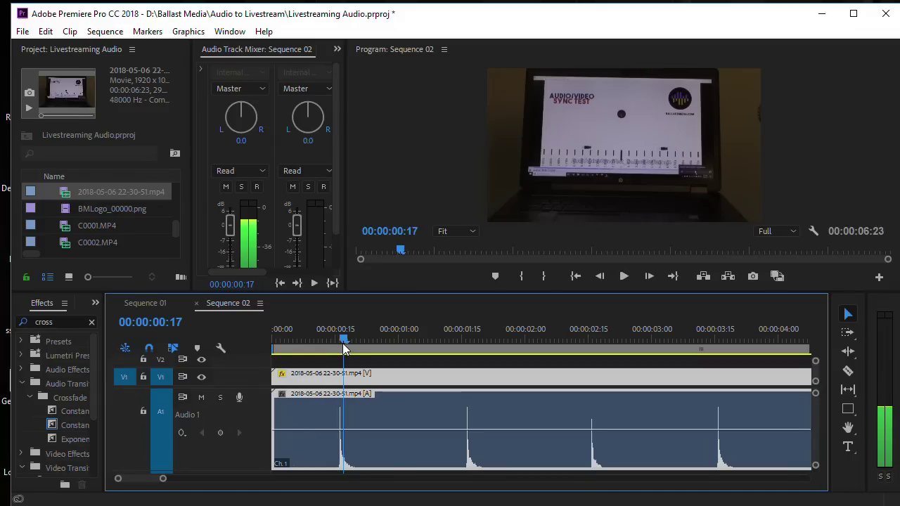
pyautogui.moveTo(343, 361); pyautogui.dragTo(421, 361)
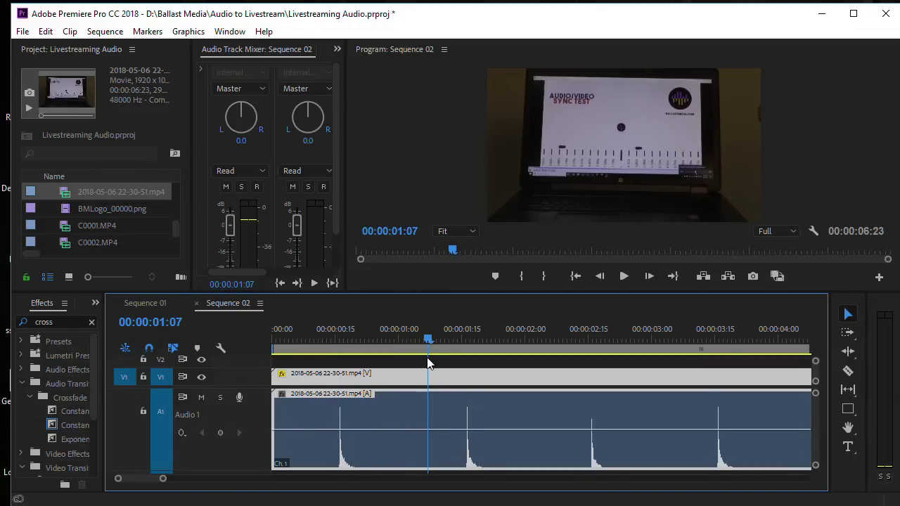
# - Measure the roughly 500 ms gap from the audio spike at 00:00:00:16 to the matching video flash
pyautogui.click(341, 343)
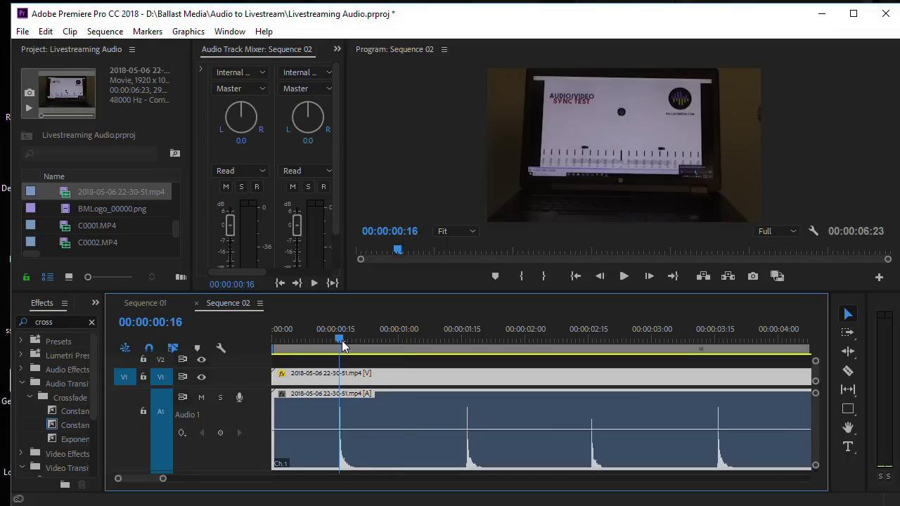
pyautogui.moveTo(347, 340); pyautogui.dragTo(401, 349)
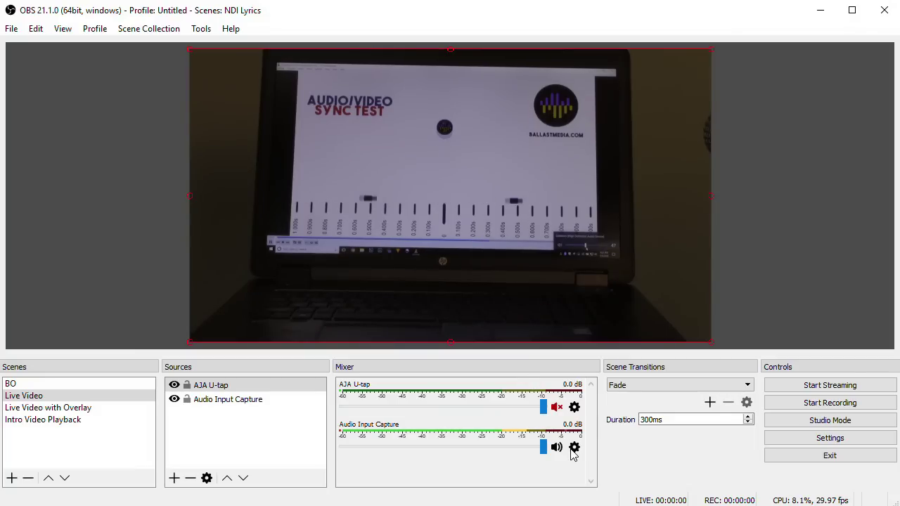
# - Give Audio Input Capture a 500 ms sync offset in Advanced Audio Properties, then close the dialog
pyautogui.click(575, 448)
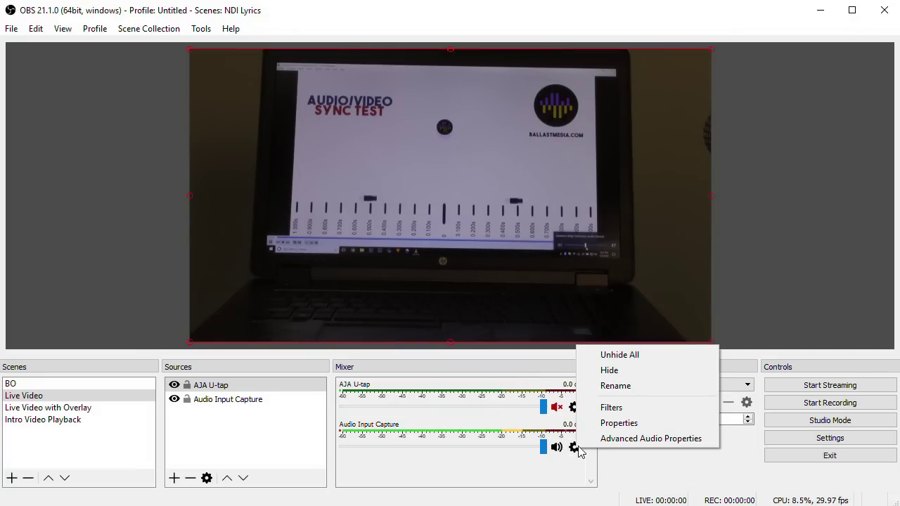
pyautogui.click(612, 440)
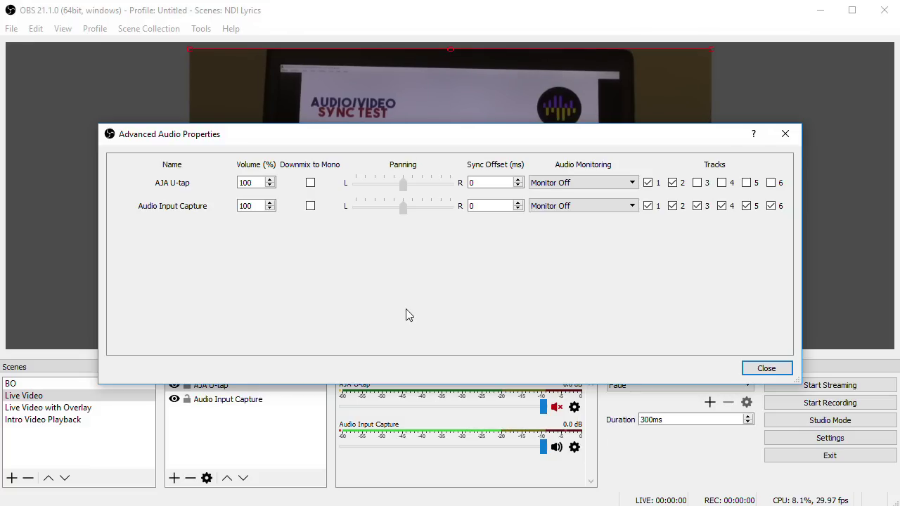
pyautogui.doubleClick(488, 207)
pyautogui.write('500')
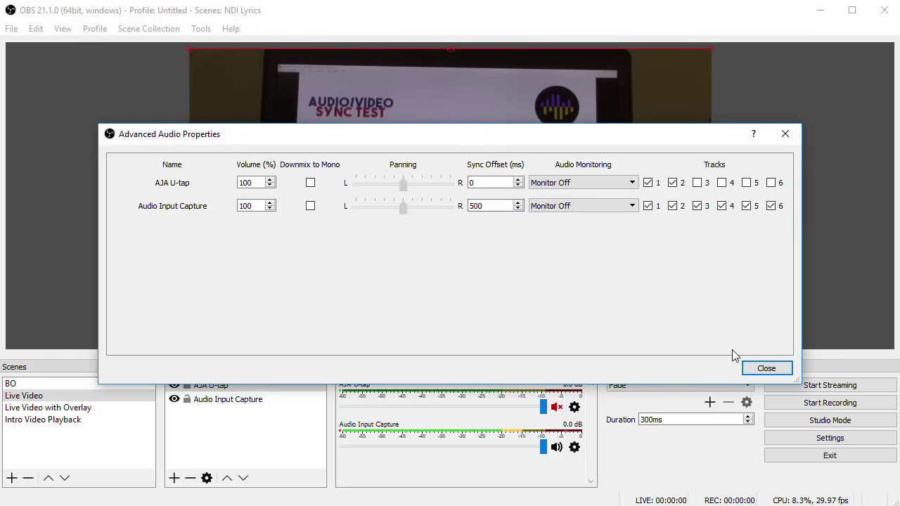
pyautogui.click(765, 368)
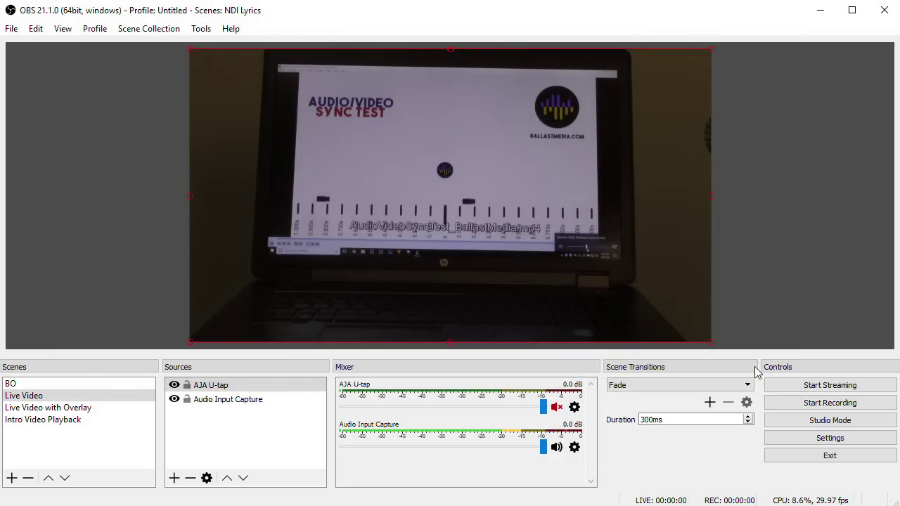